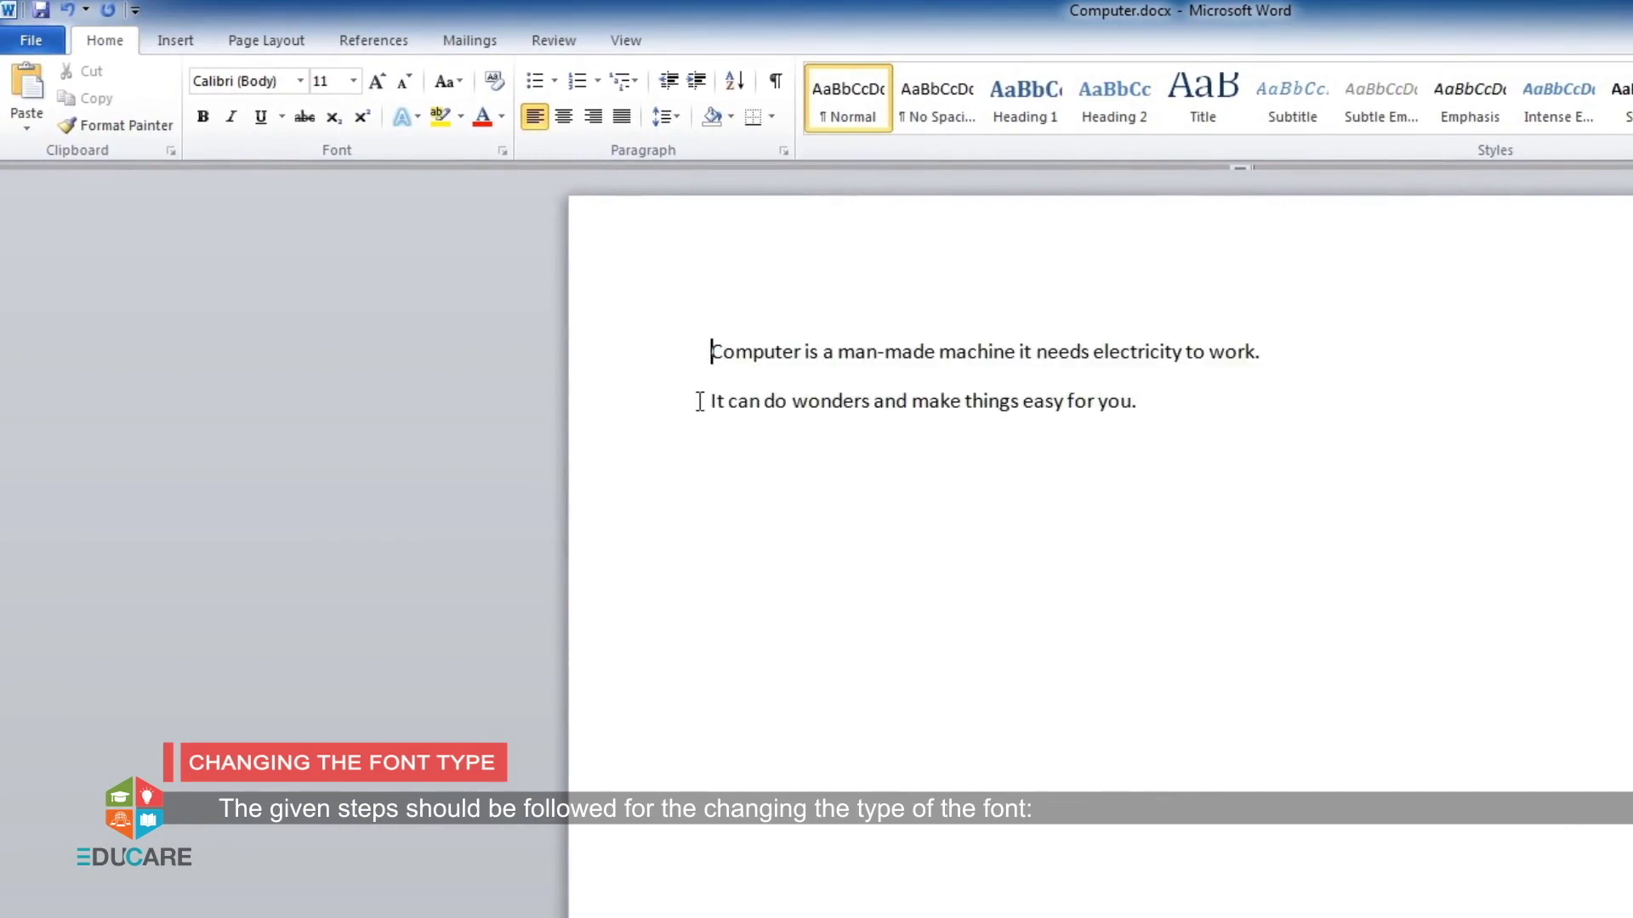
- Change both sentences from Calibri to the Adobe Fan Heiti Std B font
drag(709, 351, 1144, 441)
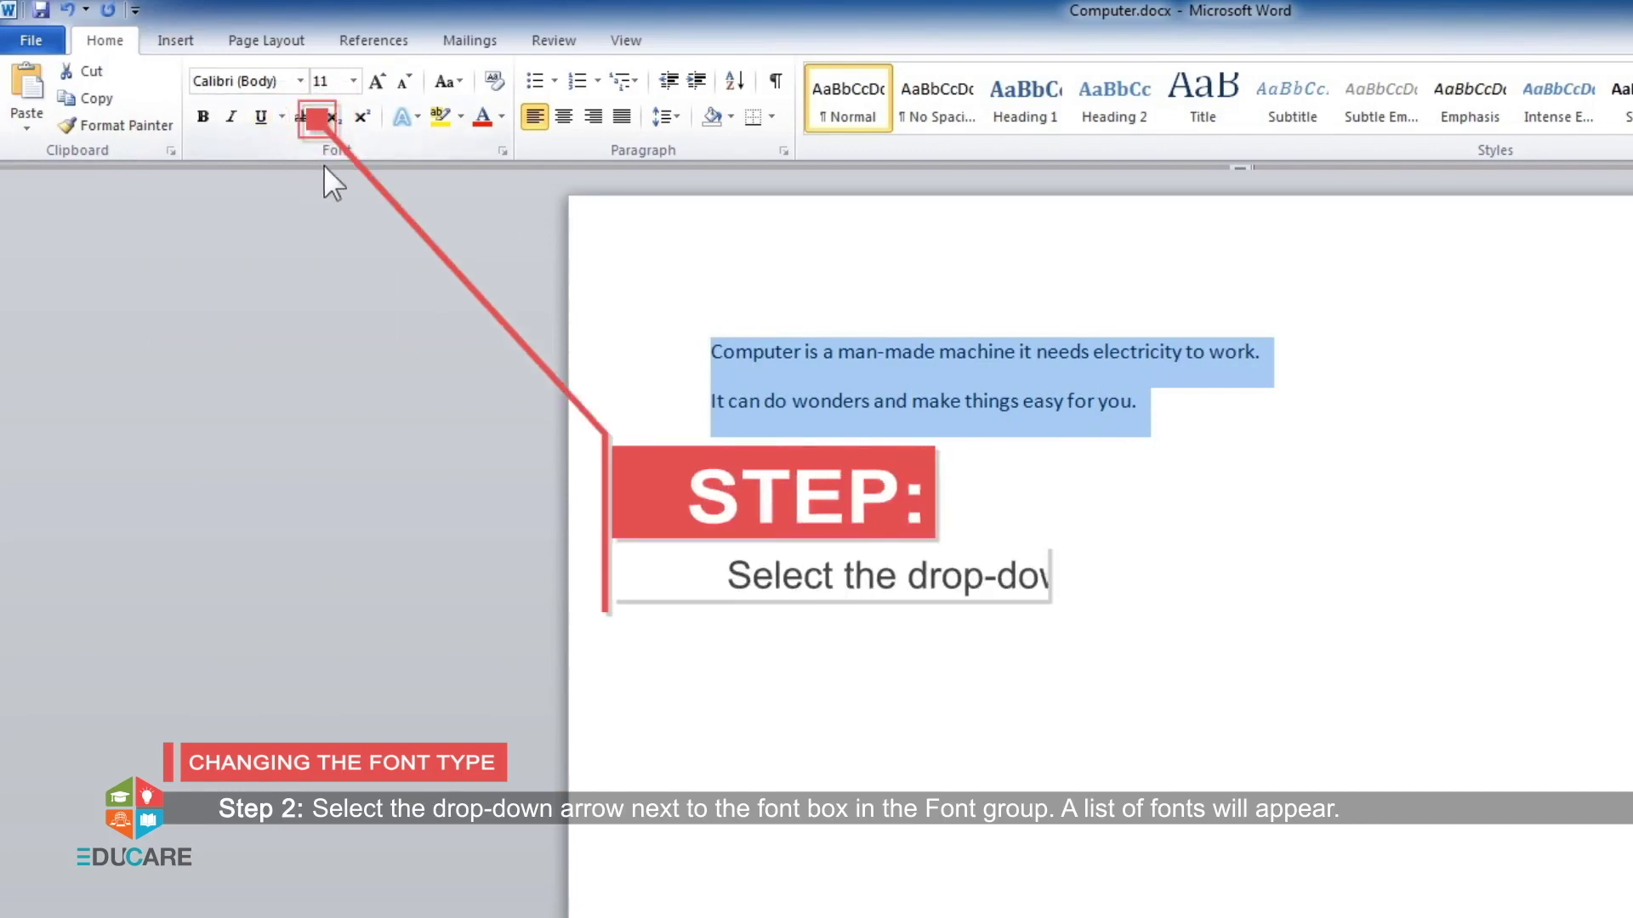
click(300, 81)
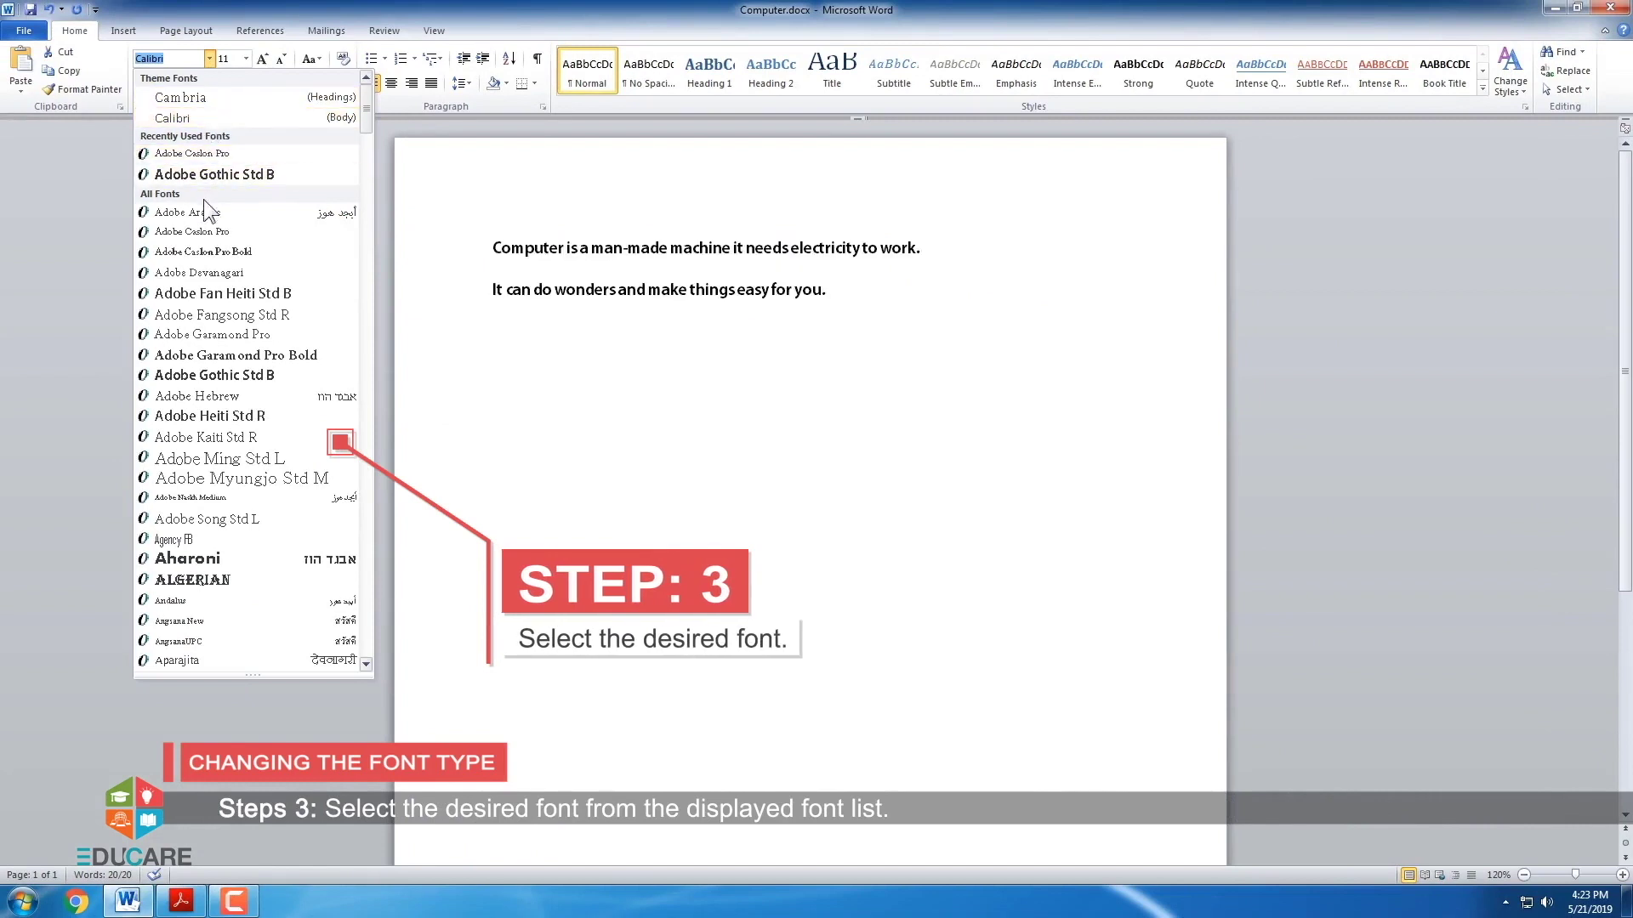
click(204, 294)
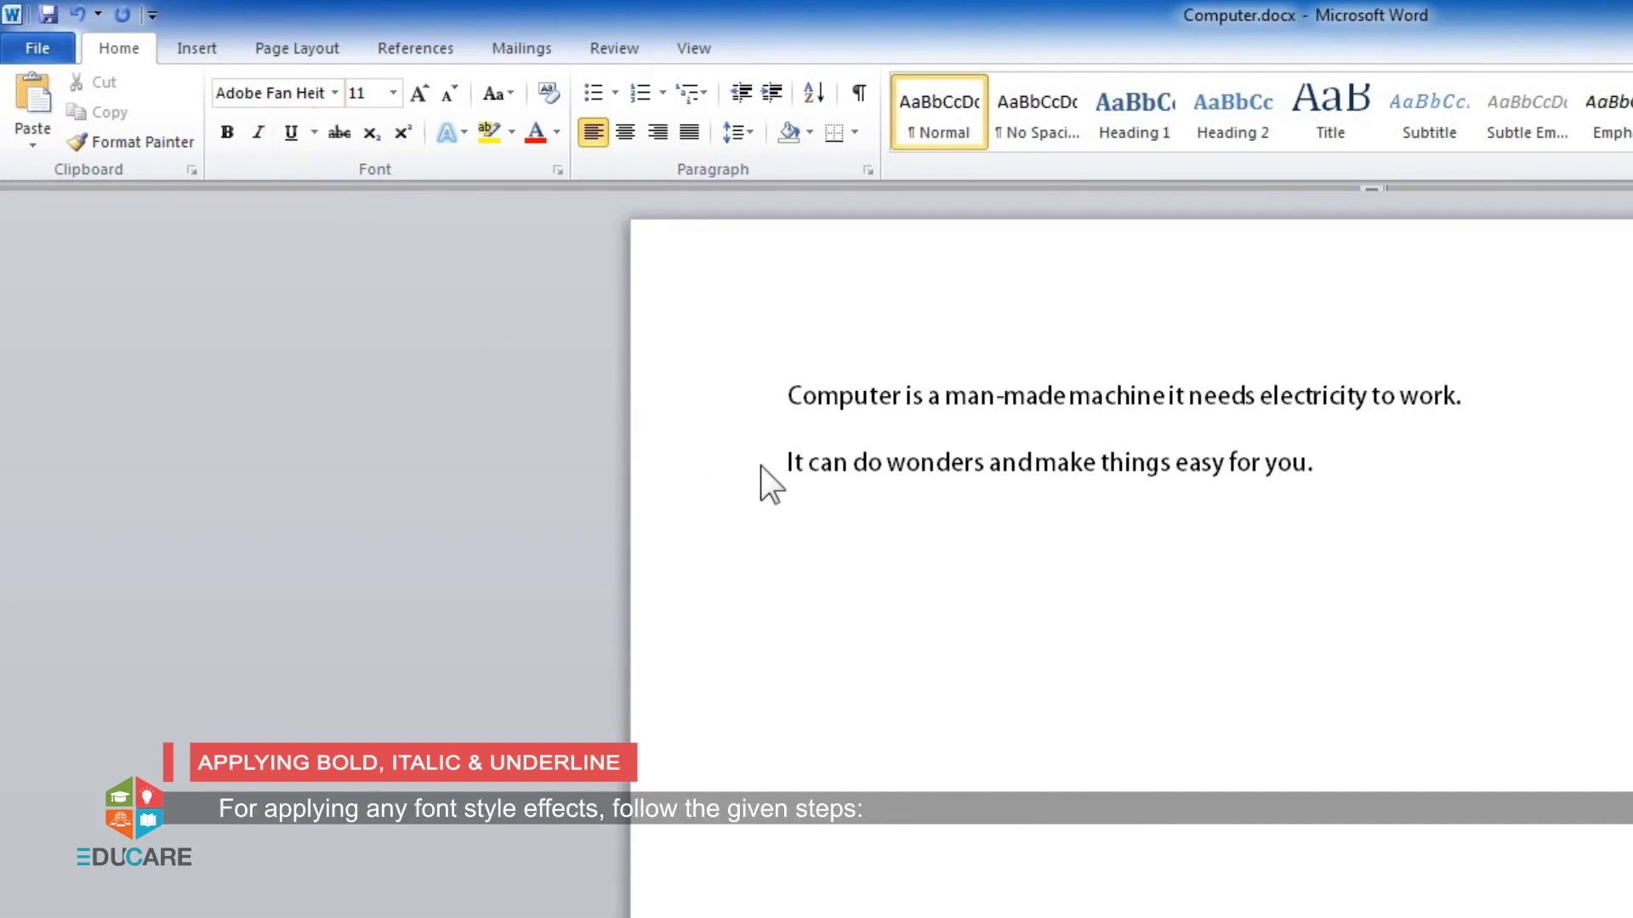
- Bold both sentences, then turn bold off and make them italic and underlined
click(1385, 503)
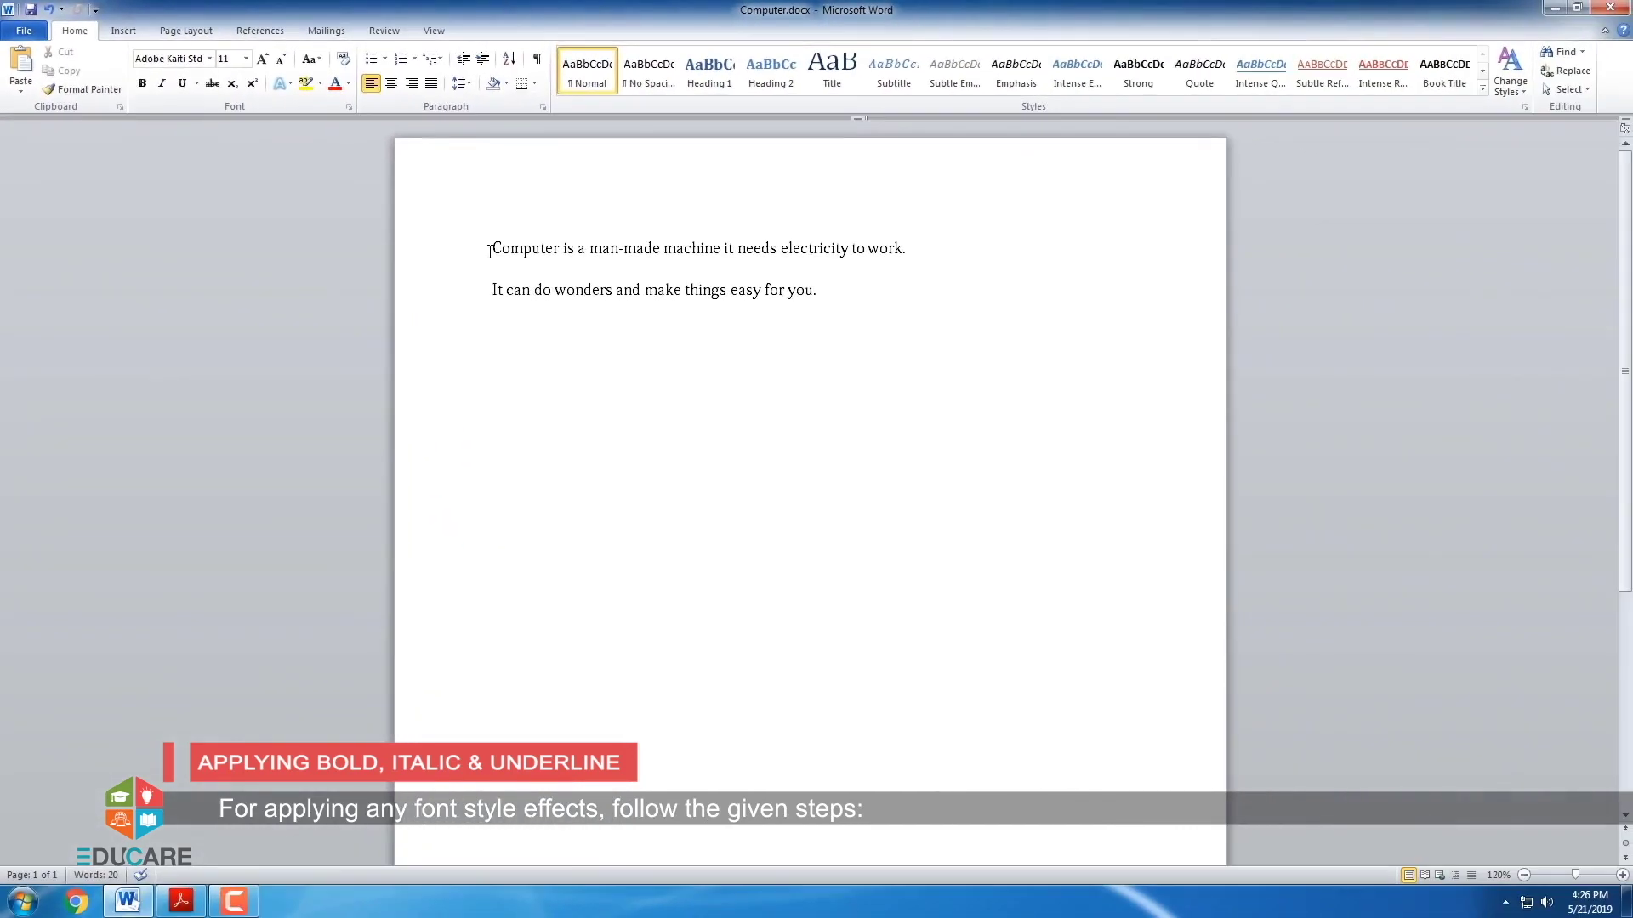
mouse_move(488, 250)
mouse_down()
mouse_move(612, 292)
mouse_move(821, 298)
mouse_up()
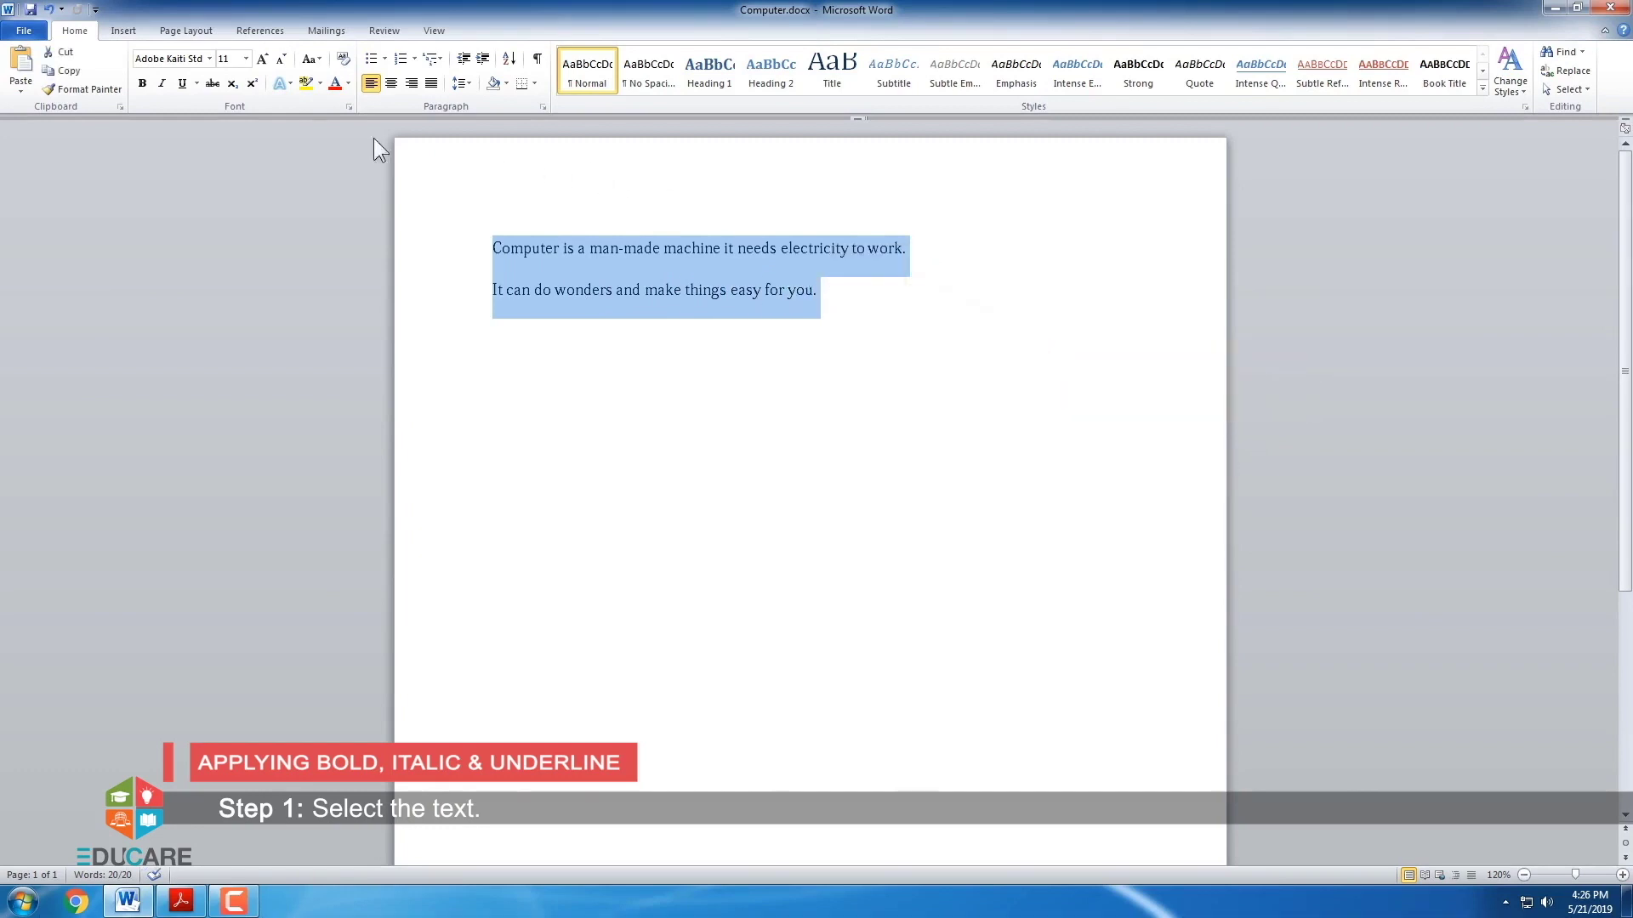
click(141, 82)
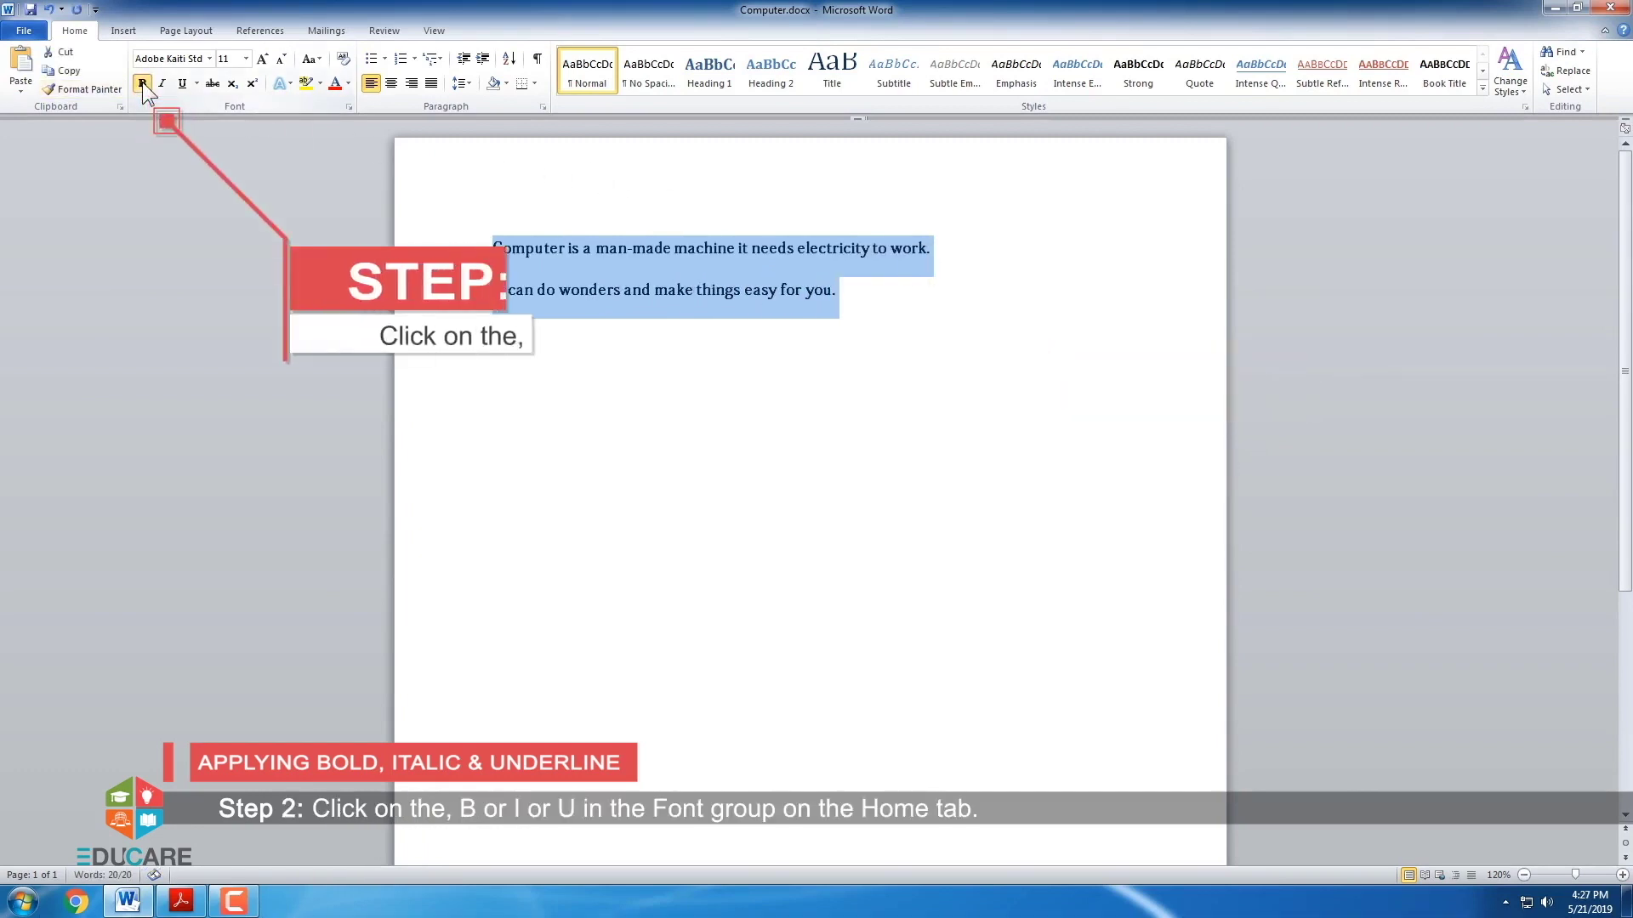
click(142, 82)
click(160, 83)
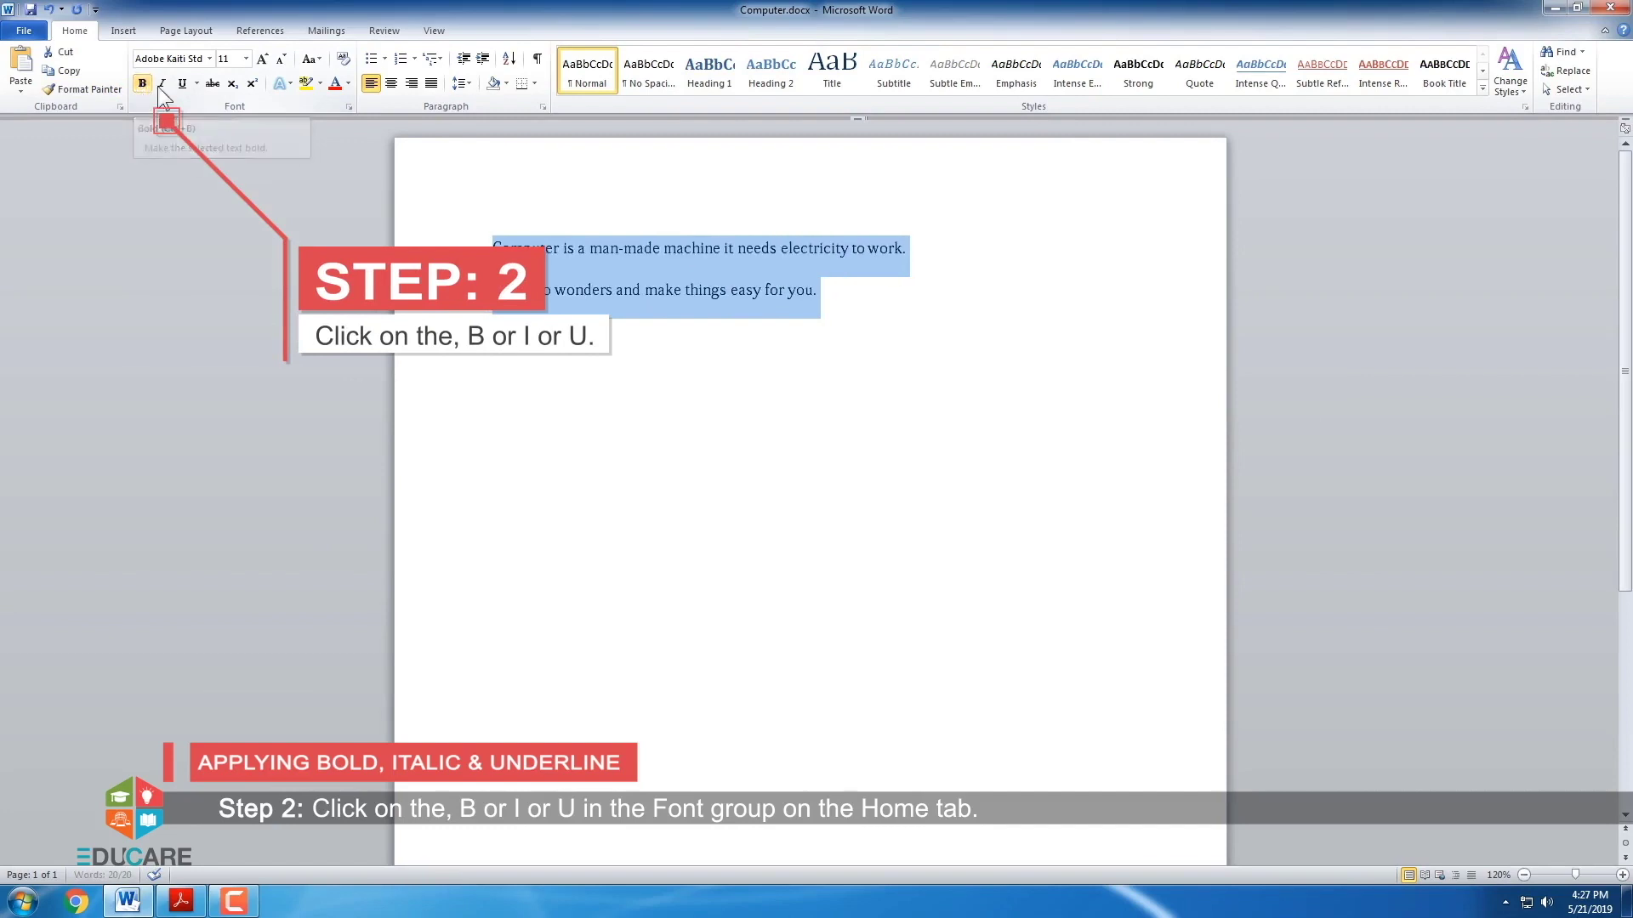
click(167, 84)
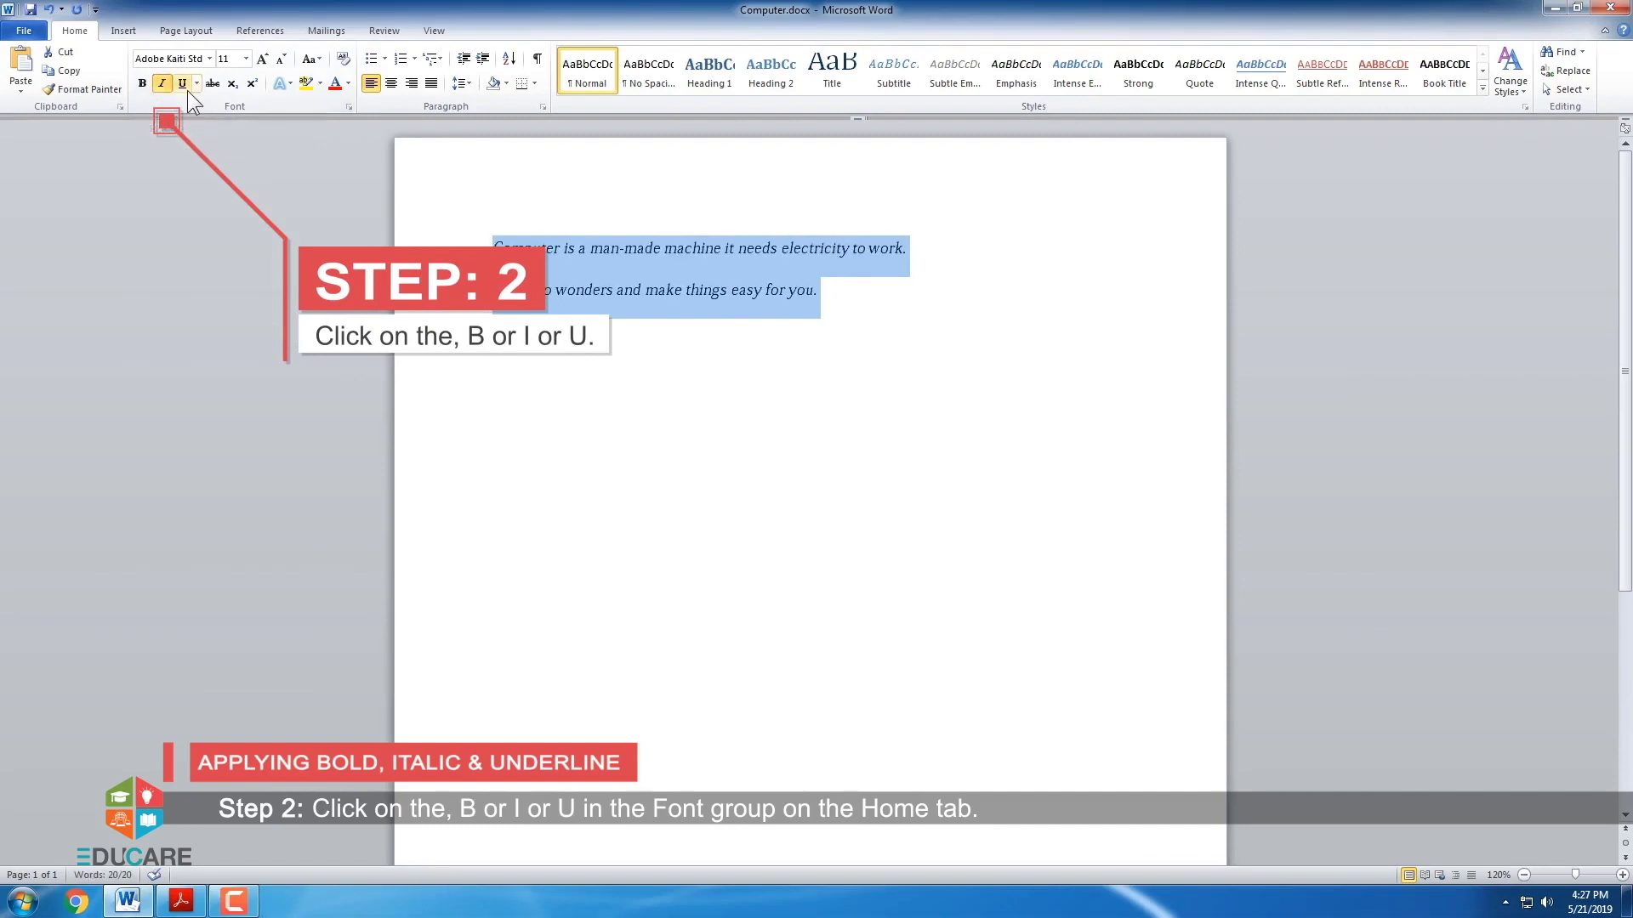
click(183, 83)
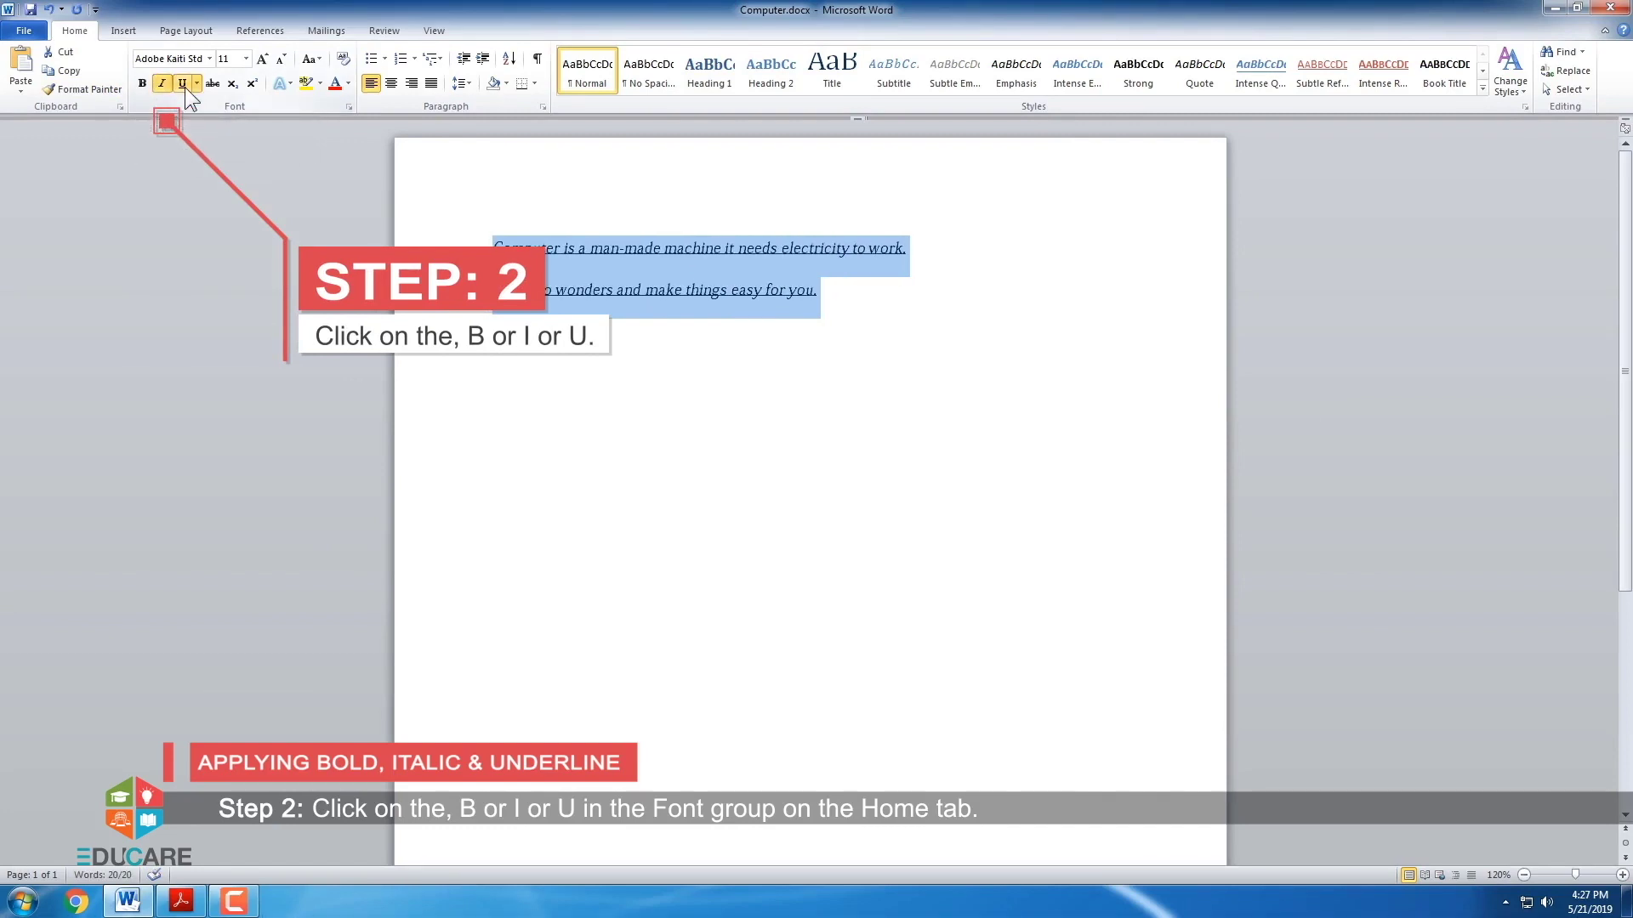
click(838, 318)
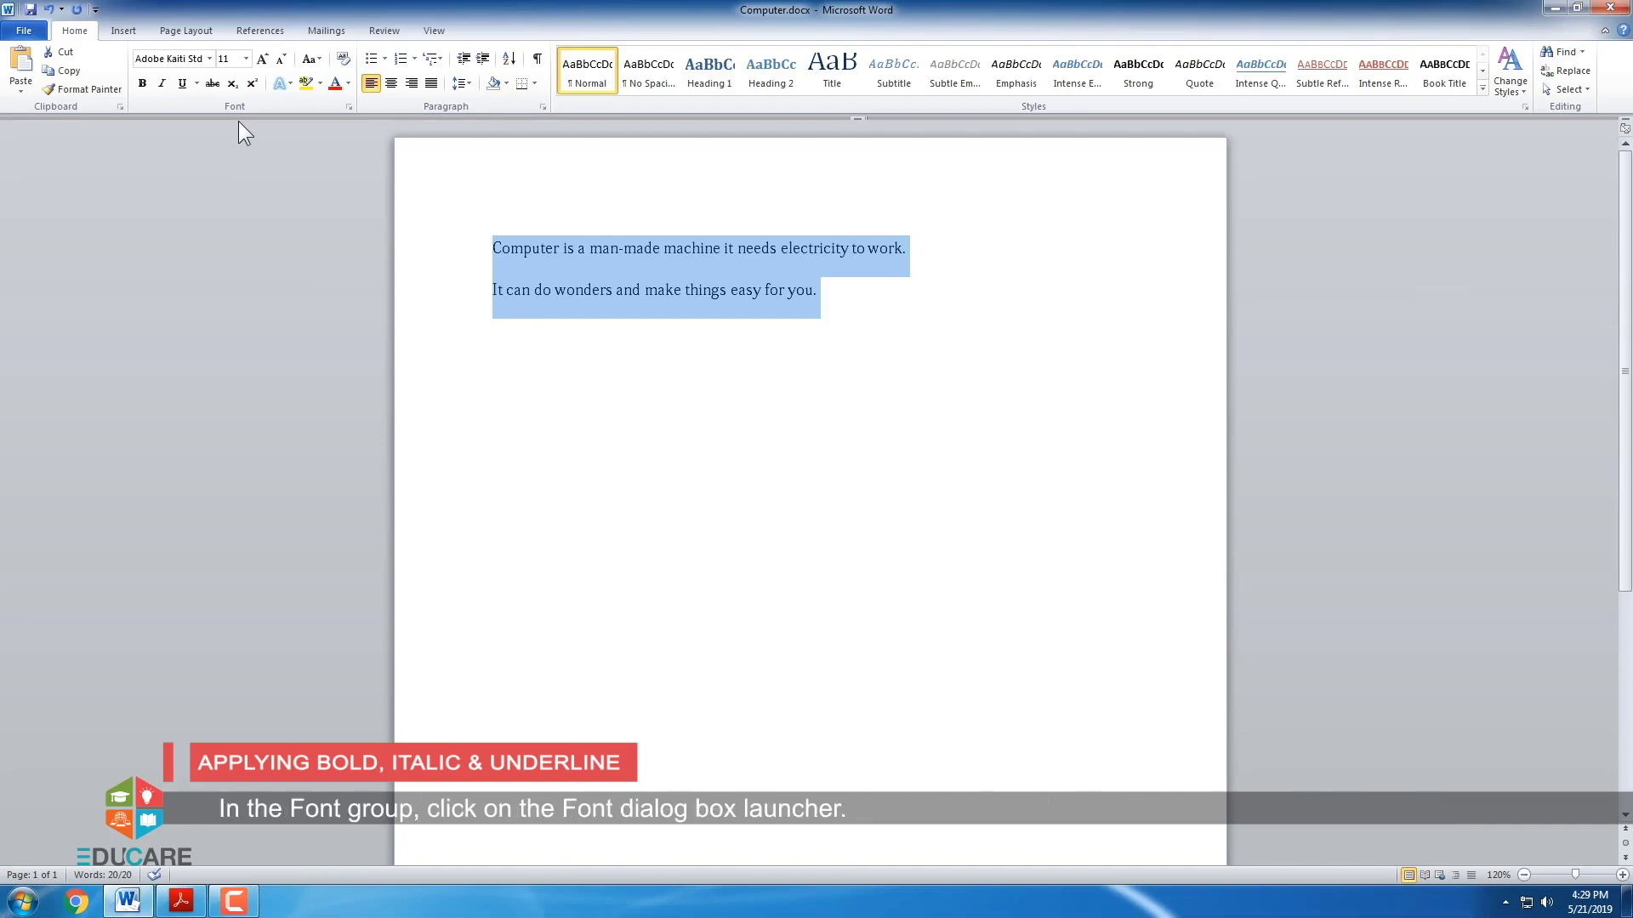
- Format both sentences as Batang, Bold, size 18 through the Font settings
click(346, 107)
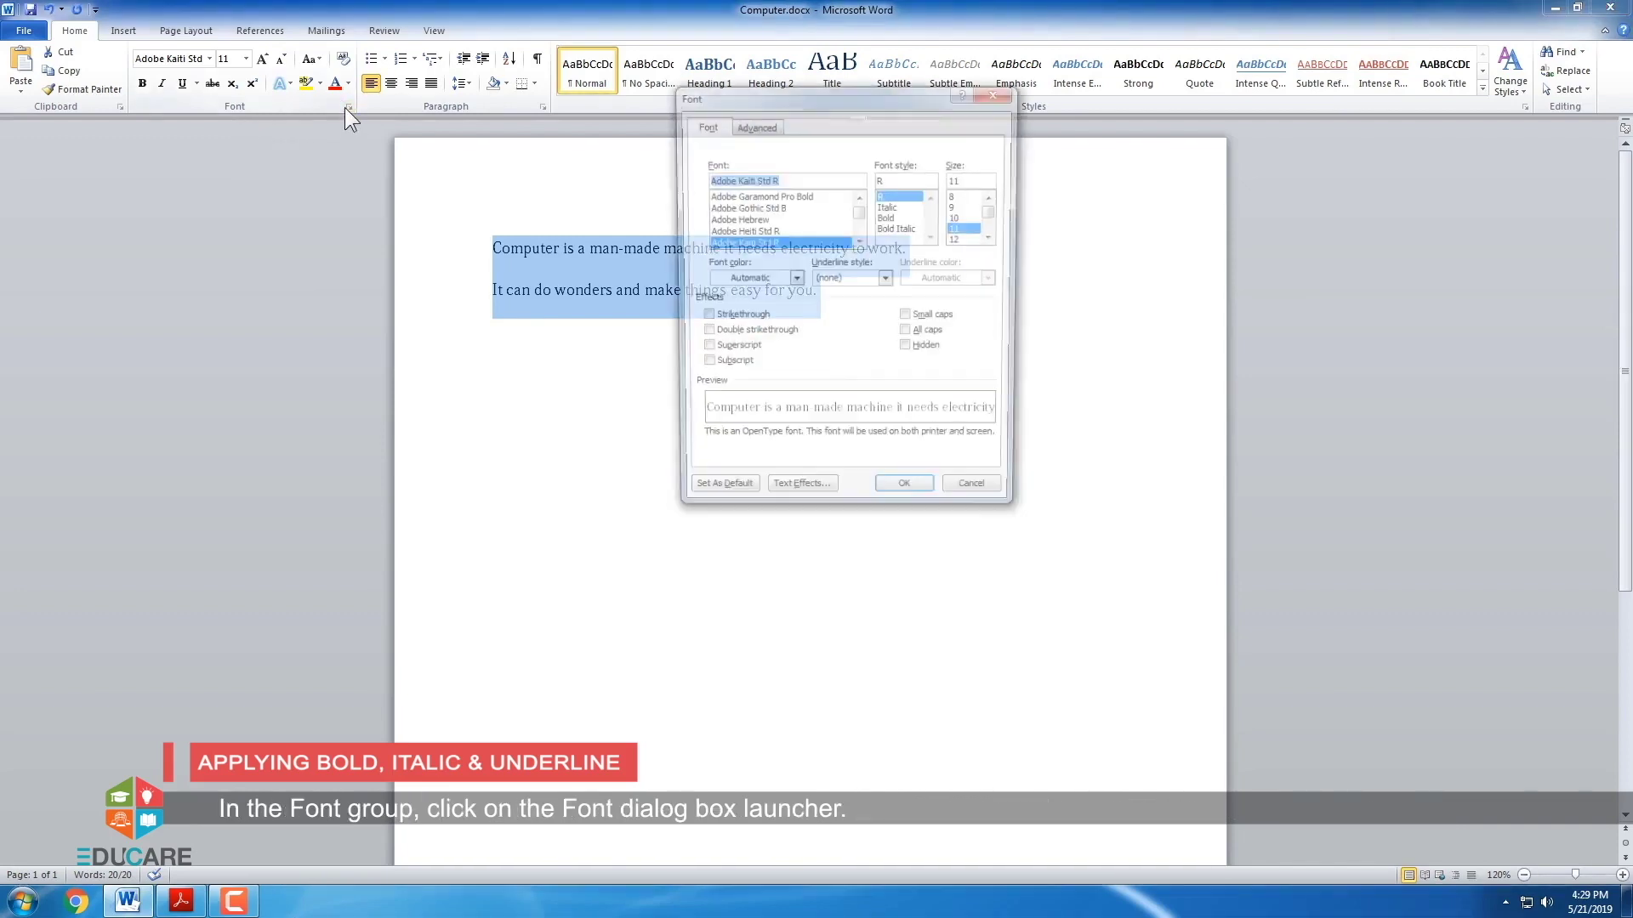
scroll(762, 206, down, 4)
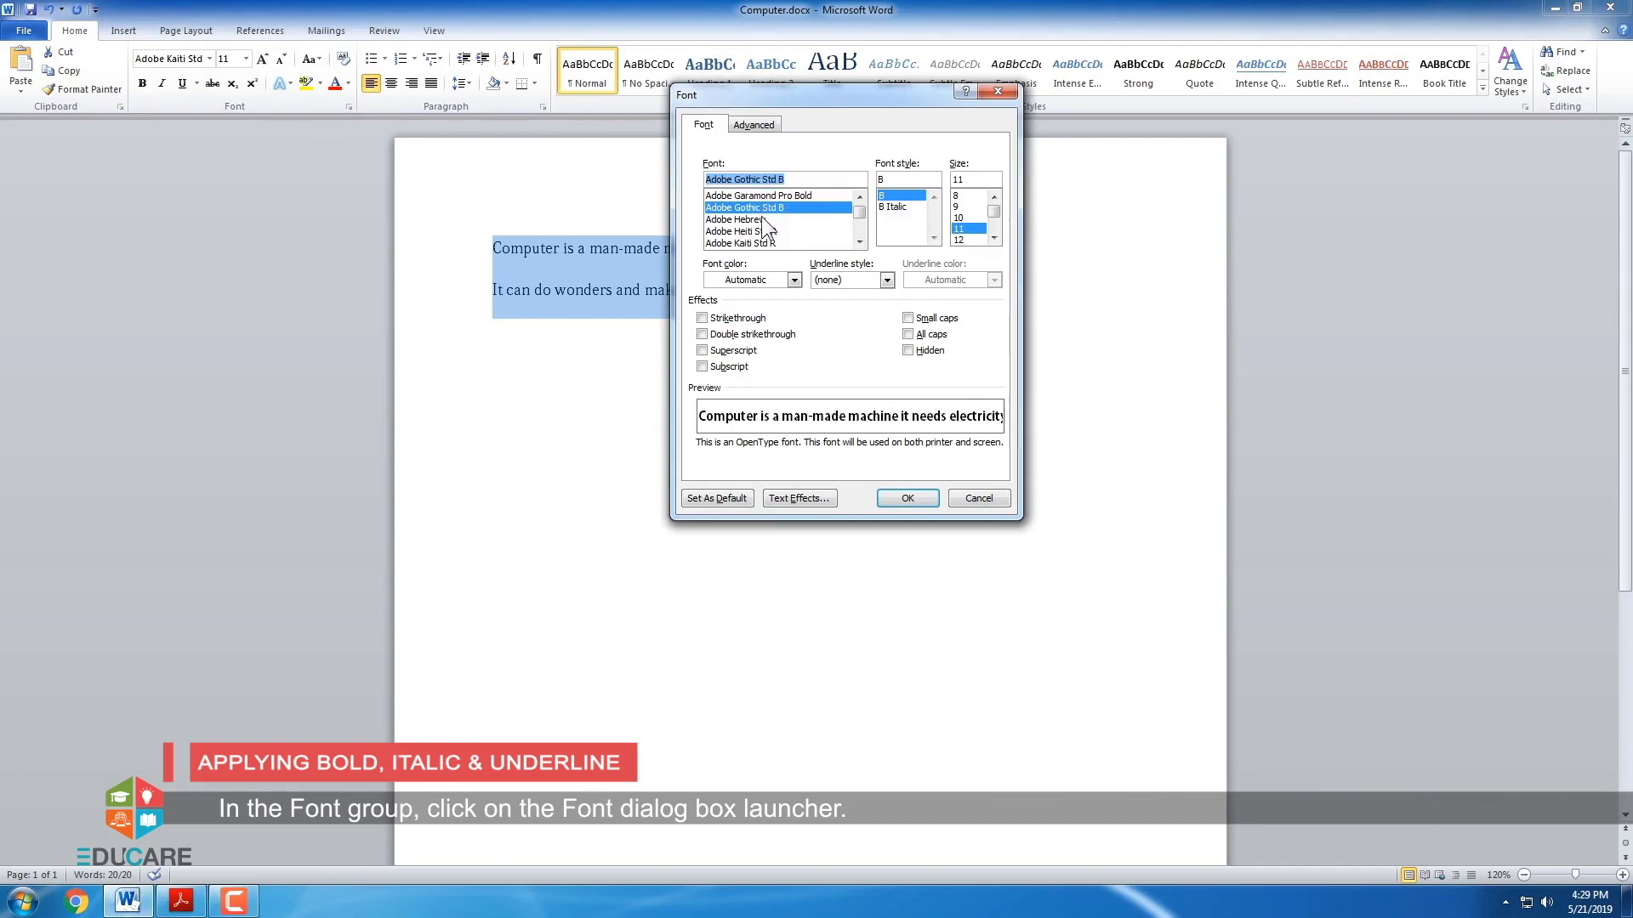
scroll(762, 218, down, 2)
click(762, 217)
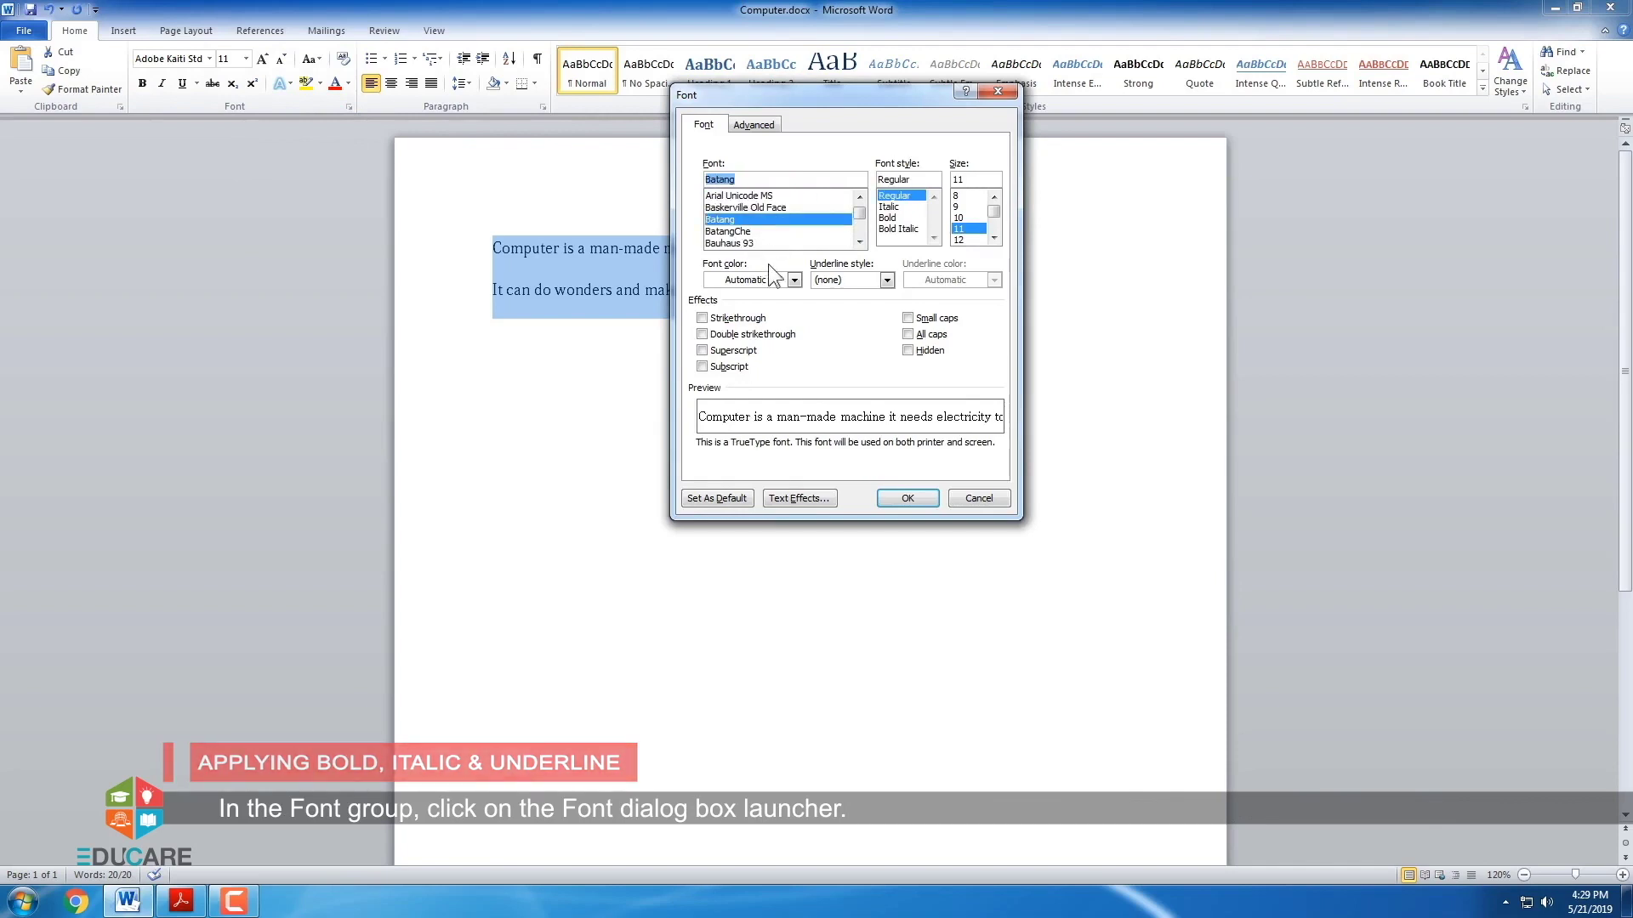
click(885, 218)
scroll(999, 237, down, 2)
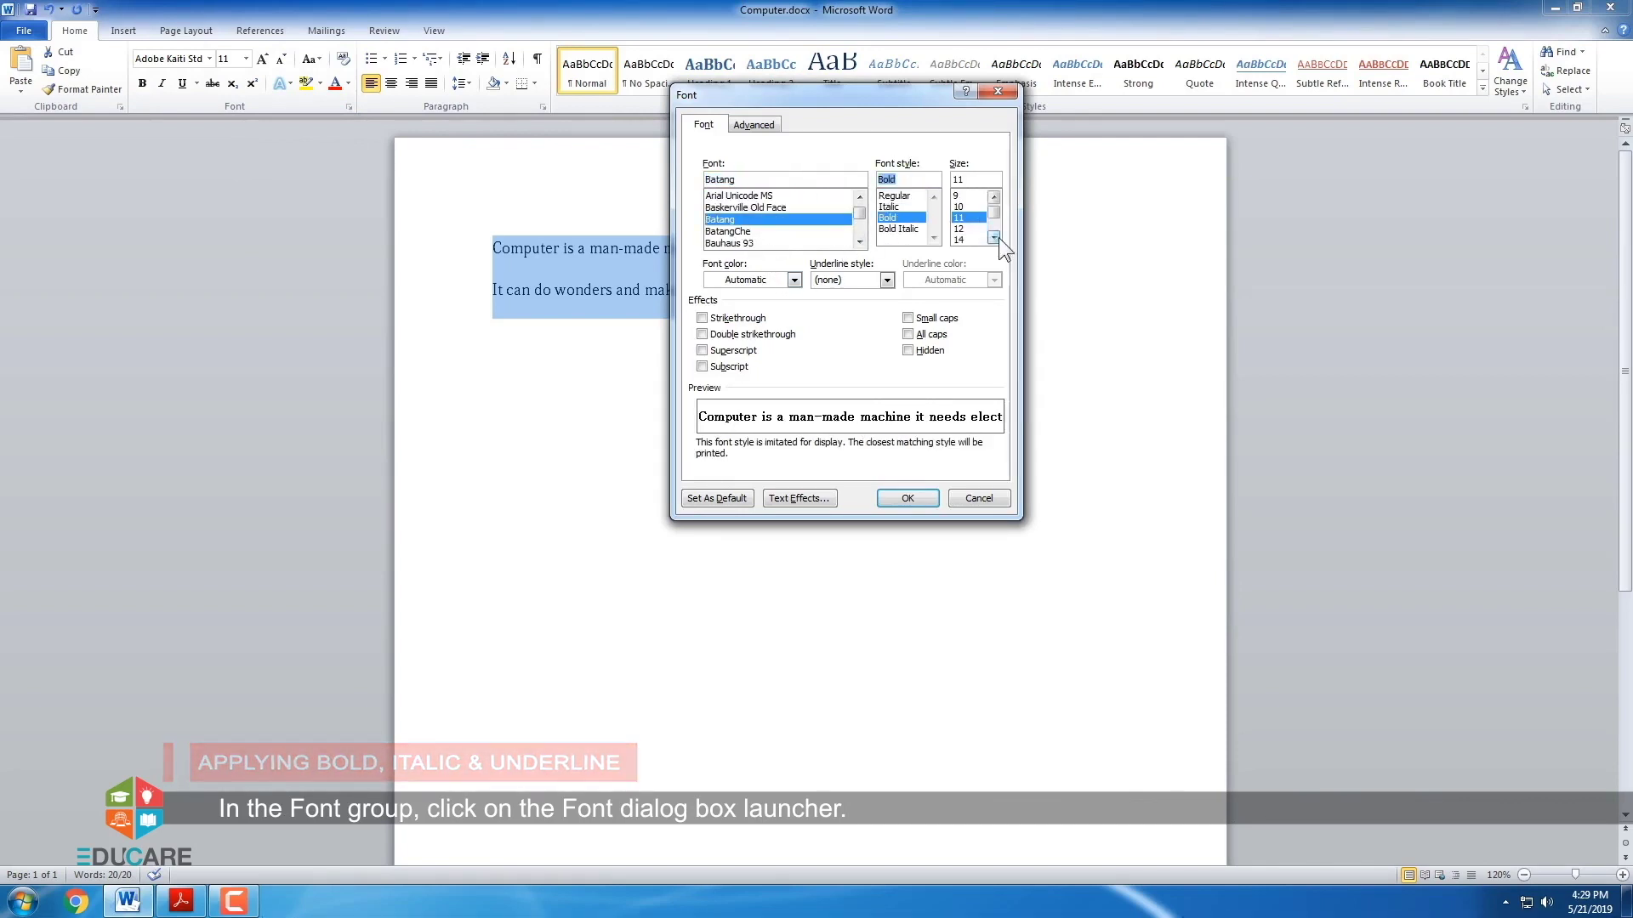
click(968, 228)
click(928, 497)
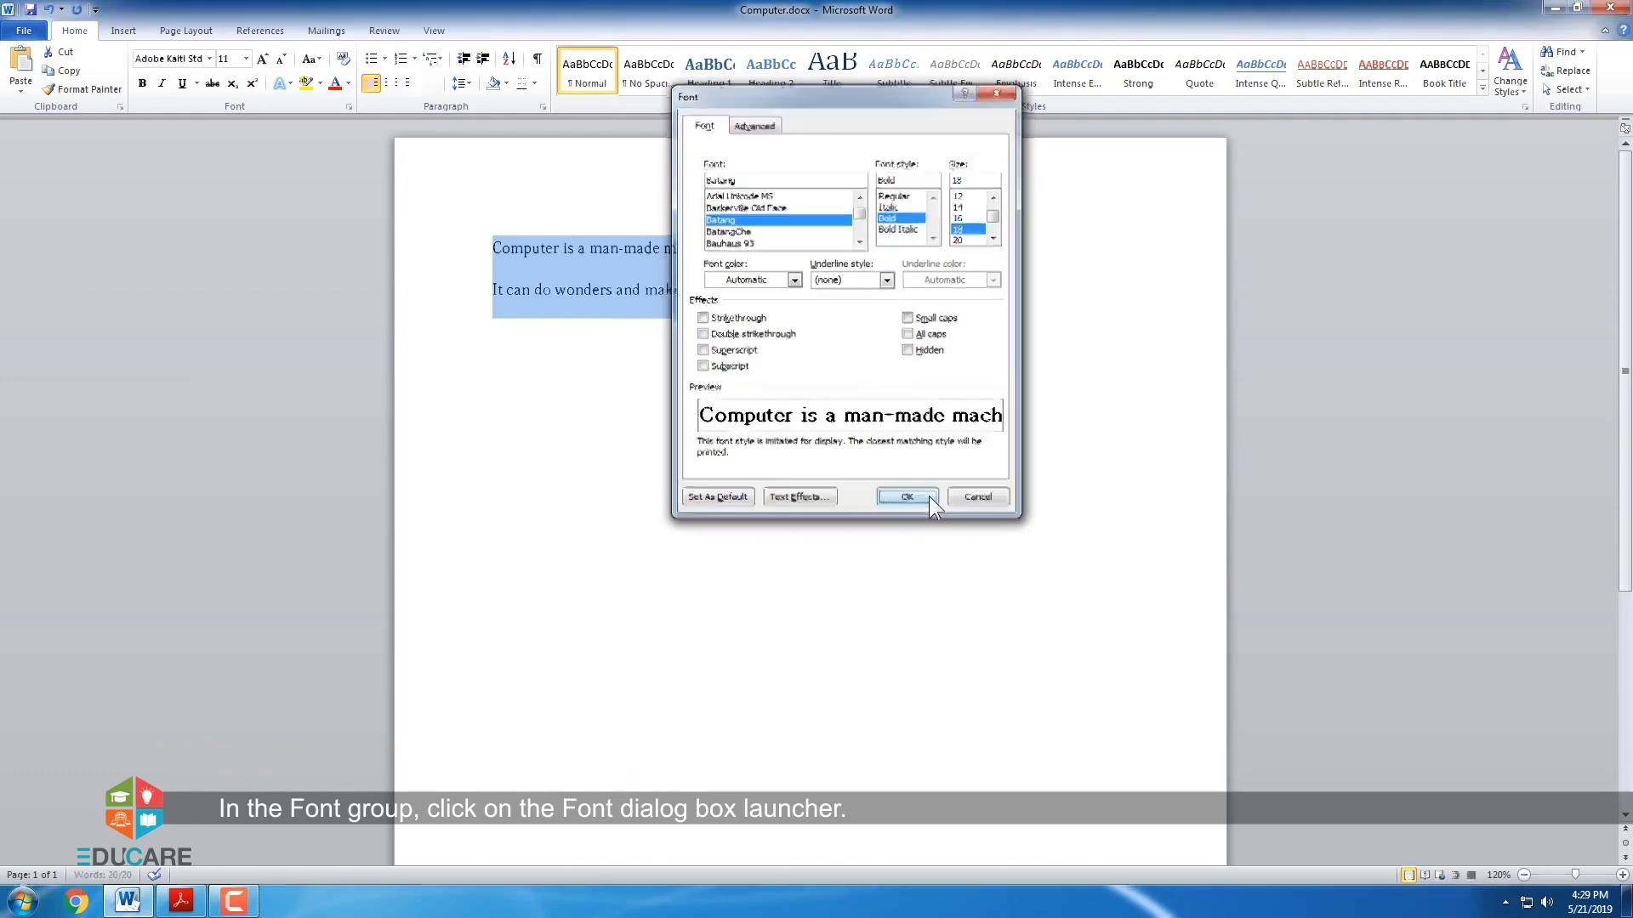
click(1071, 352)
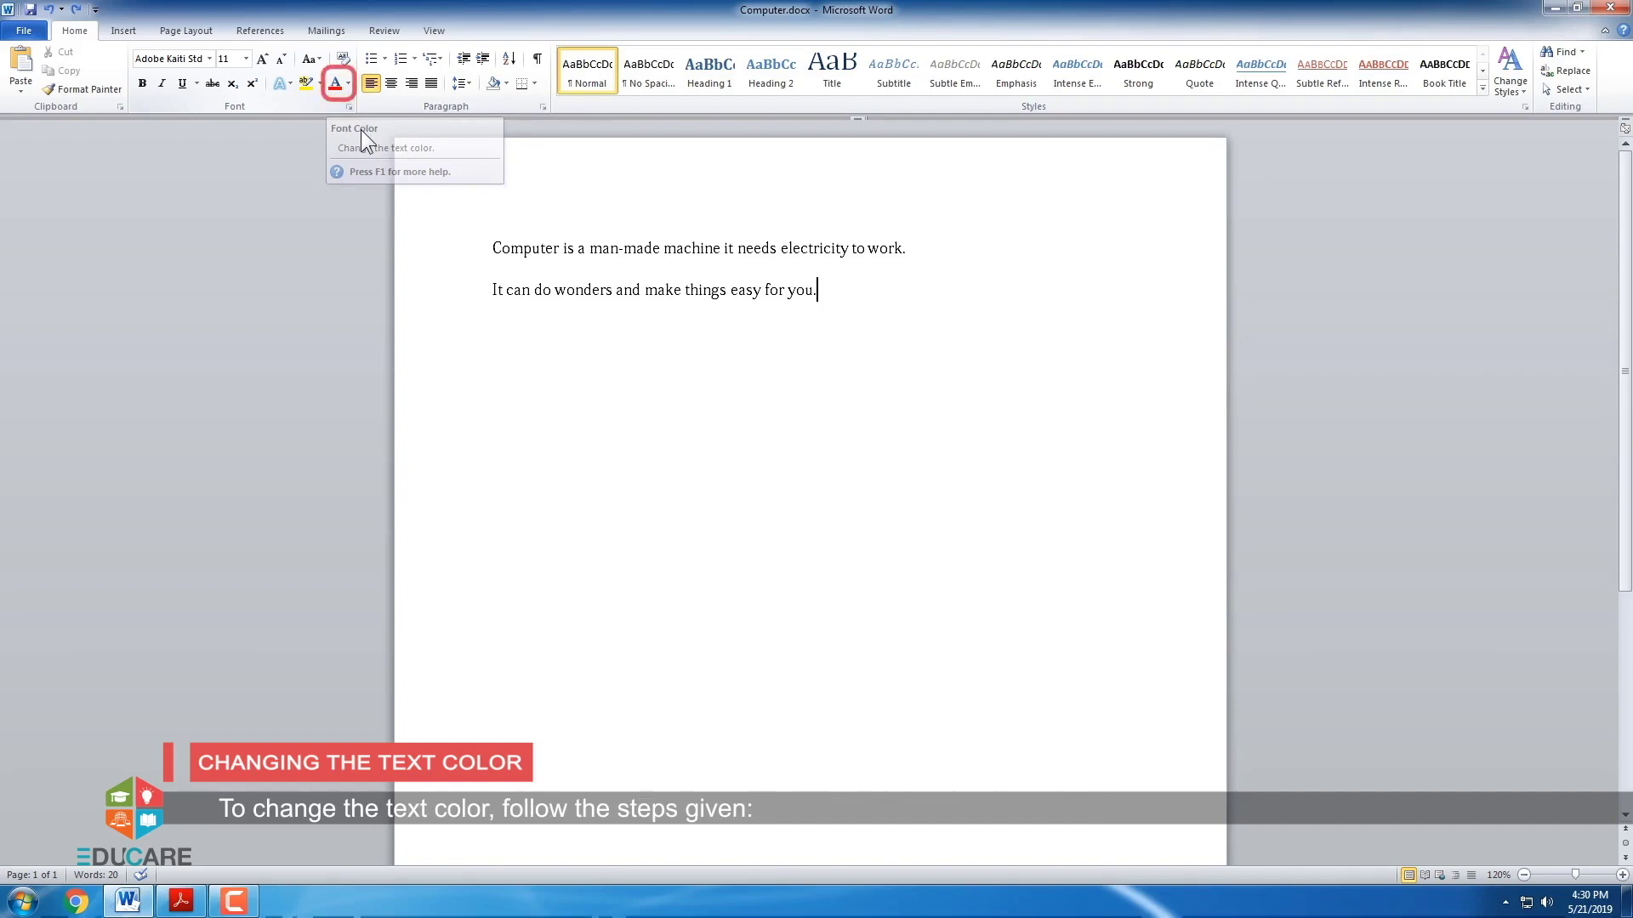
- Colour both sentences with the Red standard font colour
drag(492, 248, 820, 321)
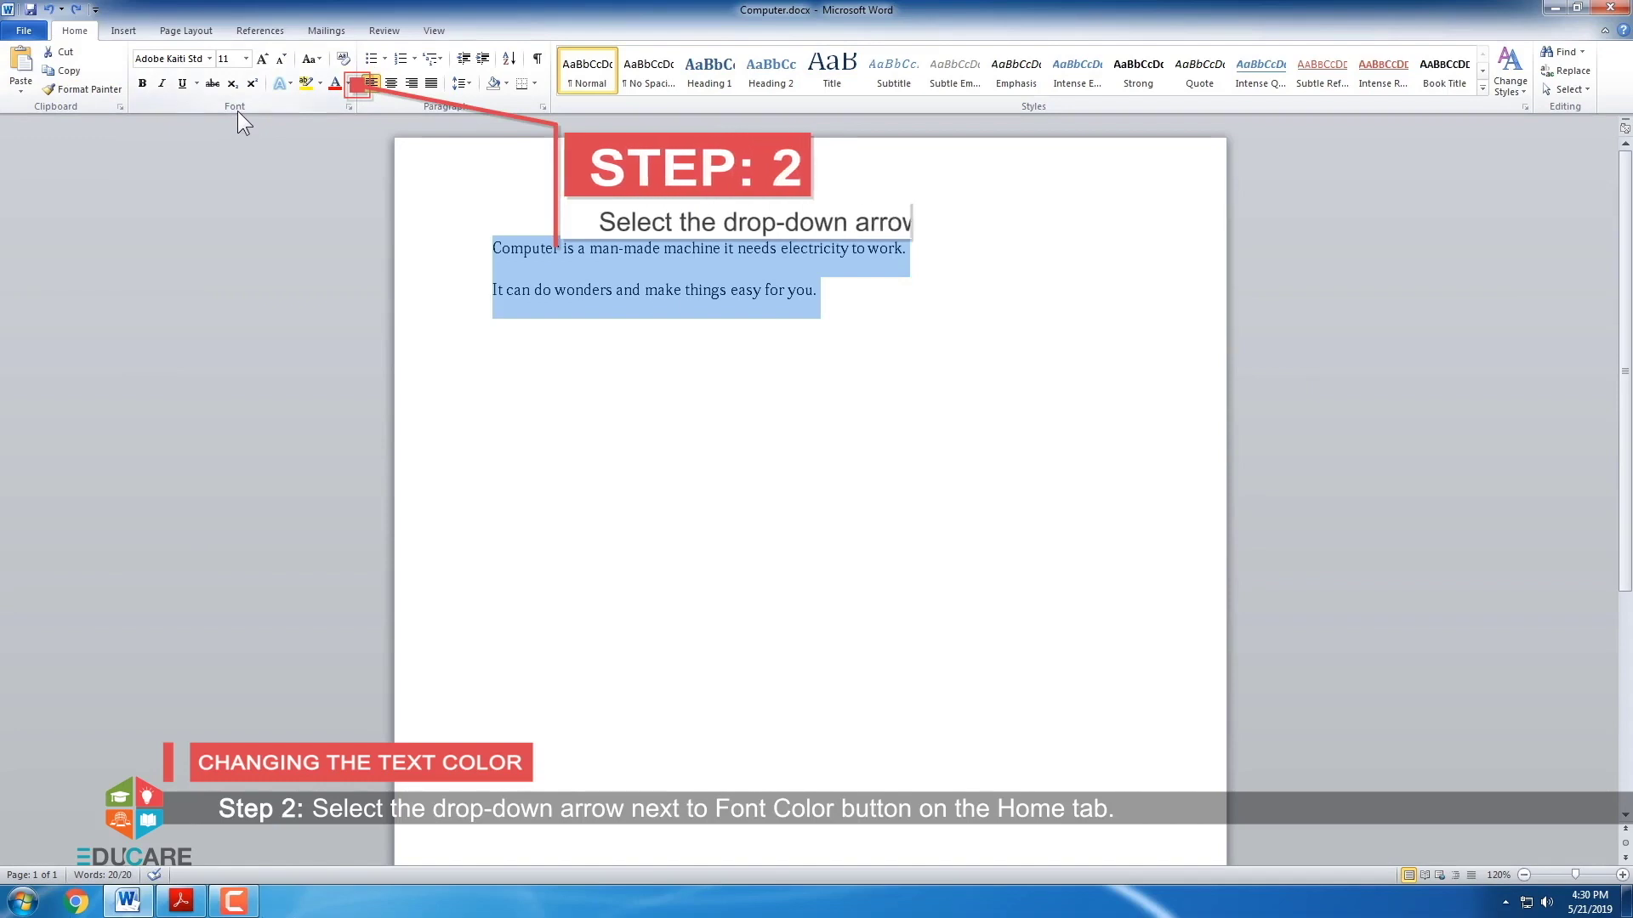
click(348, 84)
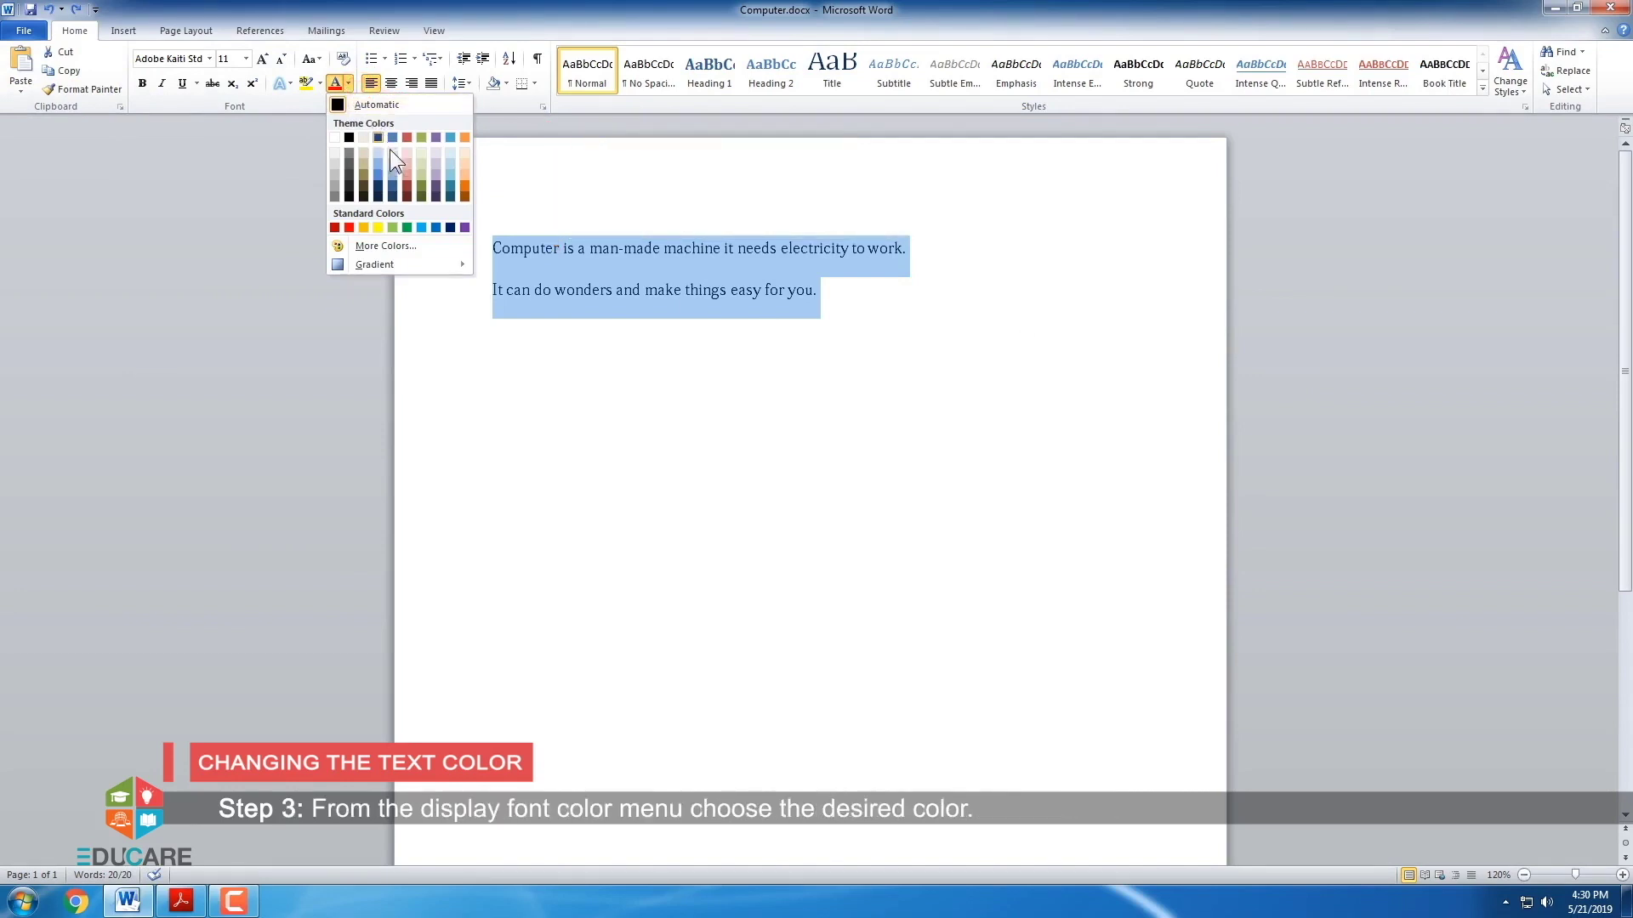
click(349, 227)
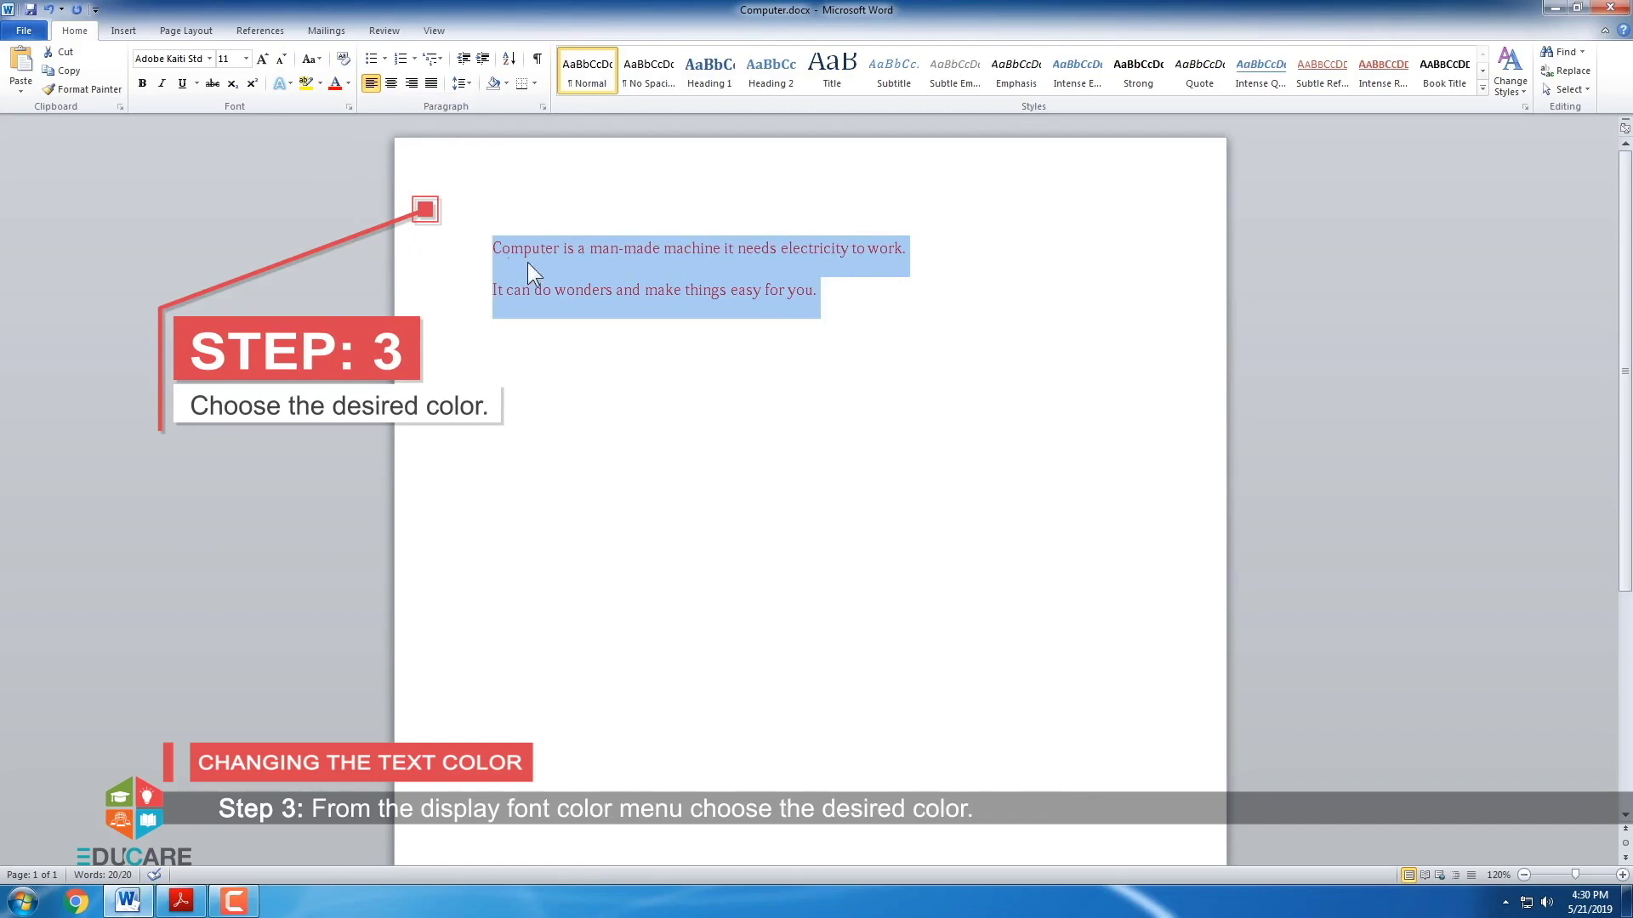
click(831, 305)
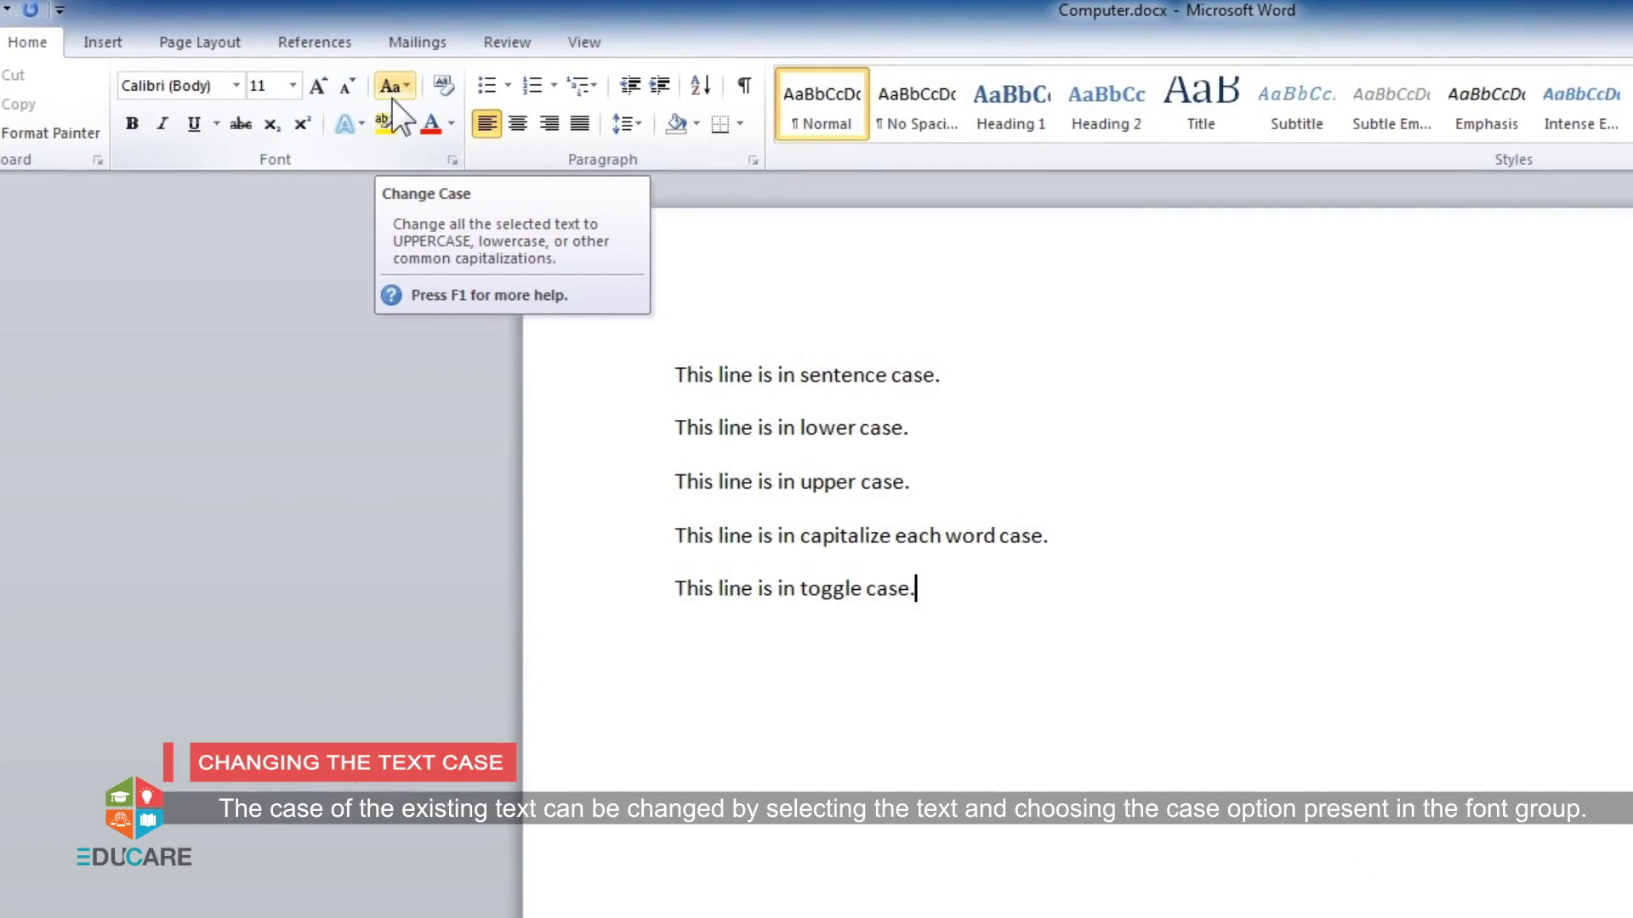
- Apply Sentence case to the first sample line
click(403, 96)
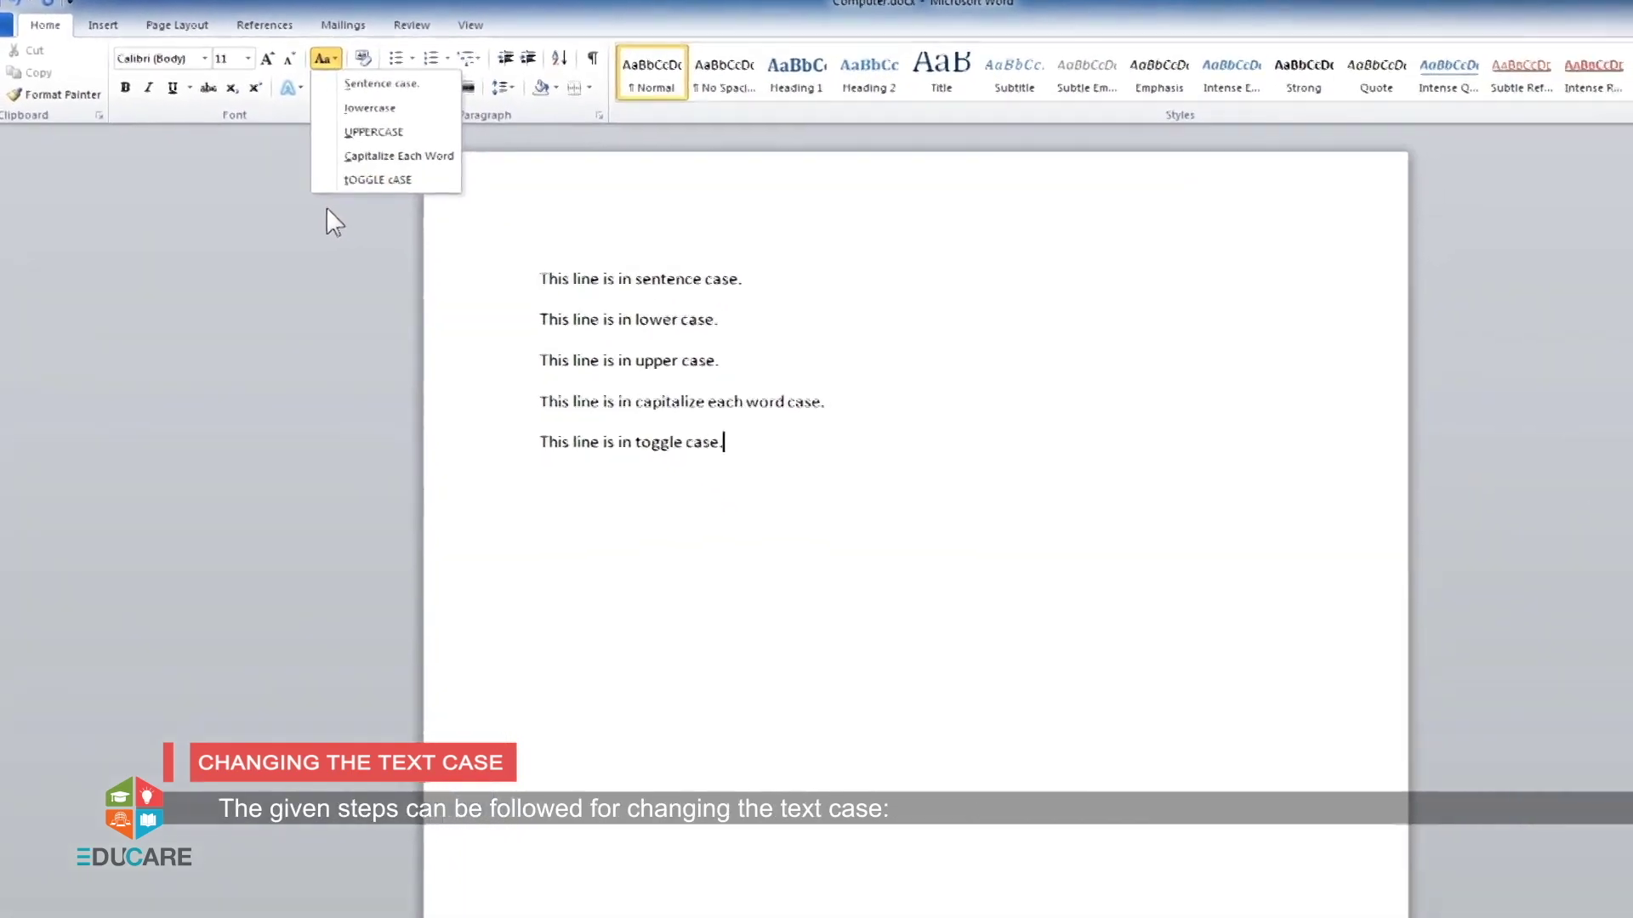
click(325, 206)
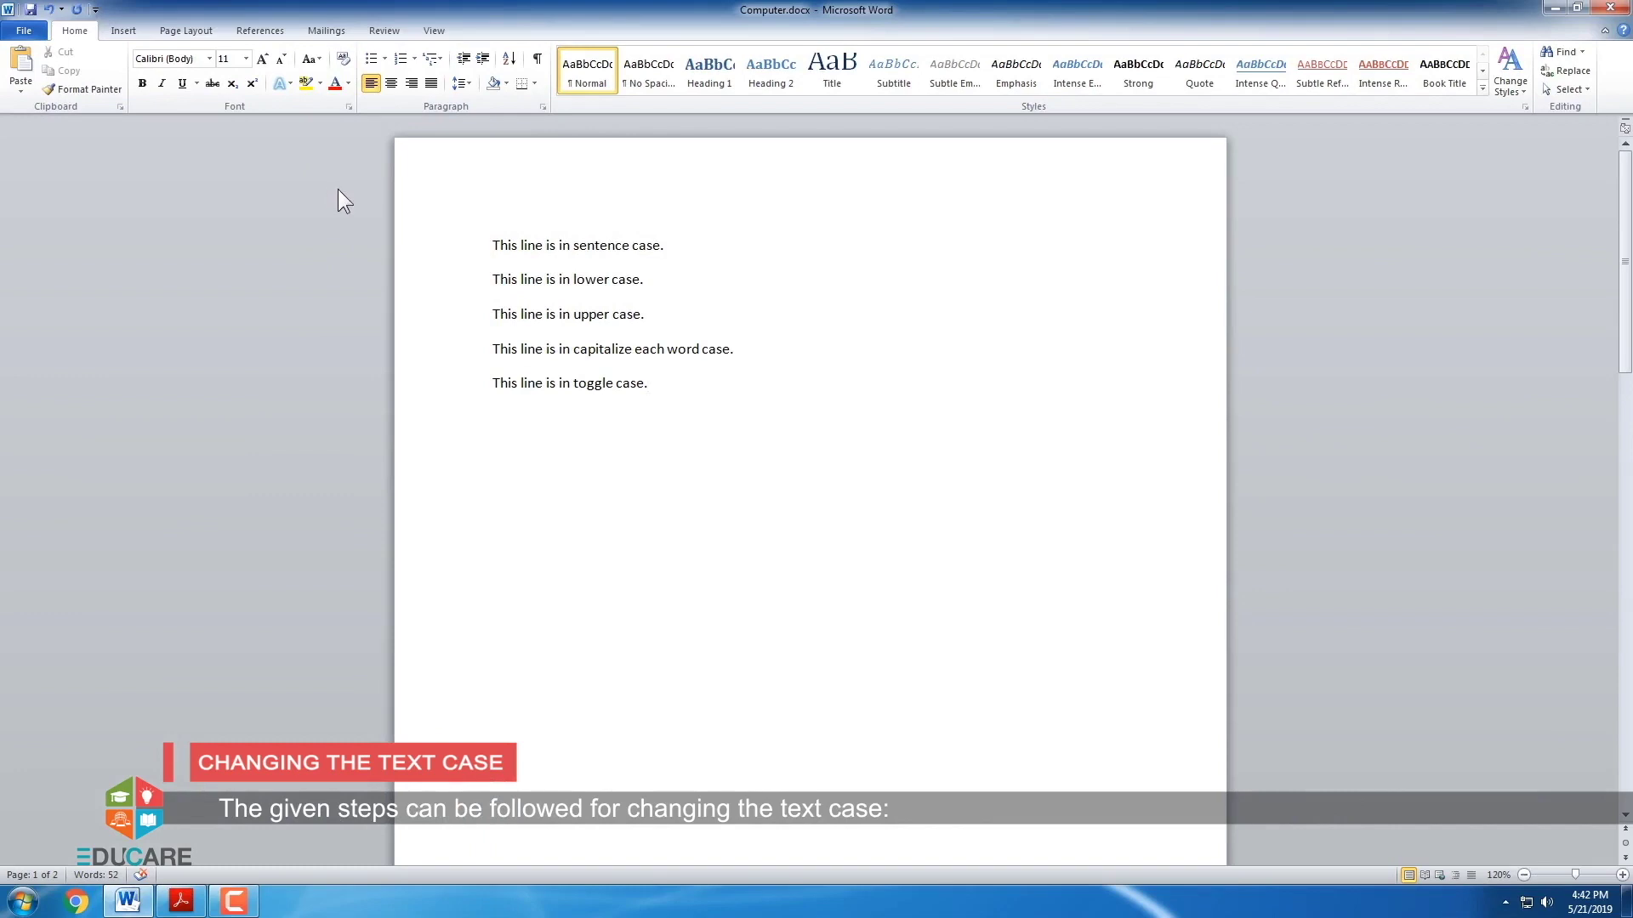
click(492, 242)
drag(491, 242, 662, 253)
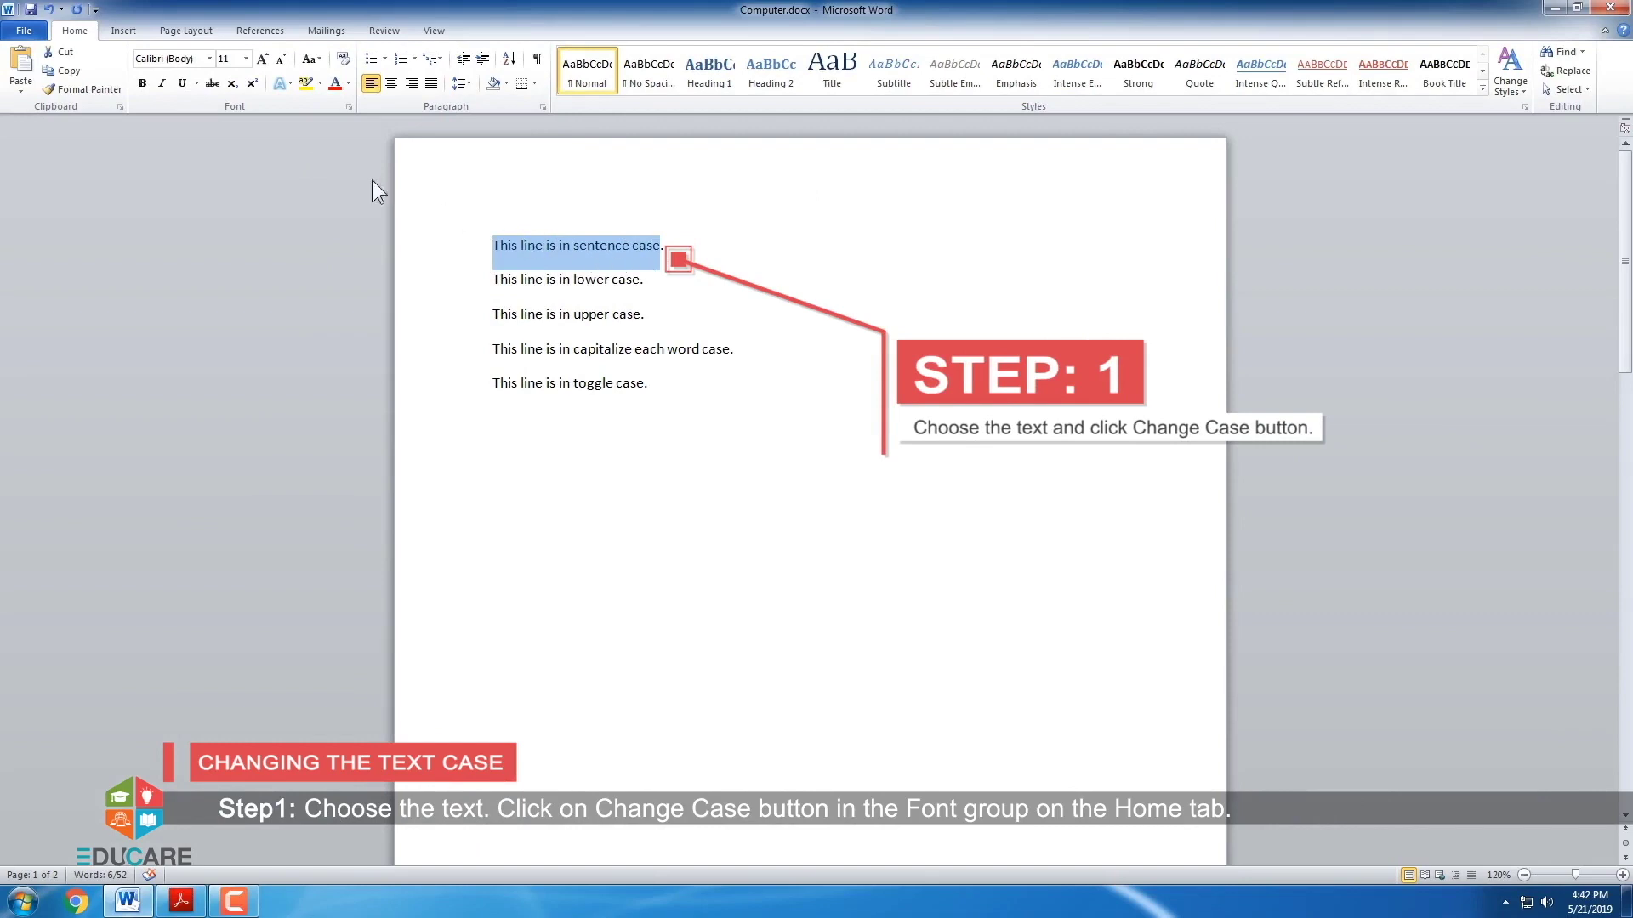
click(316, 59)
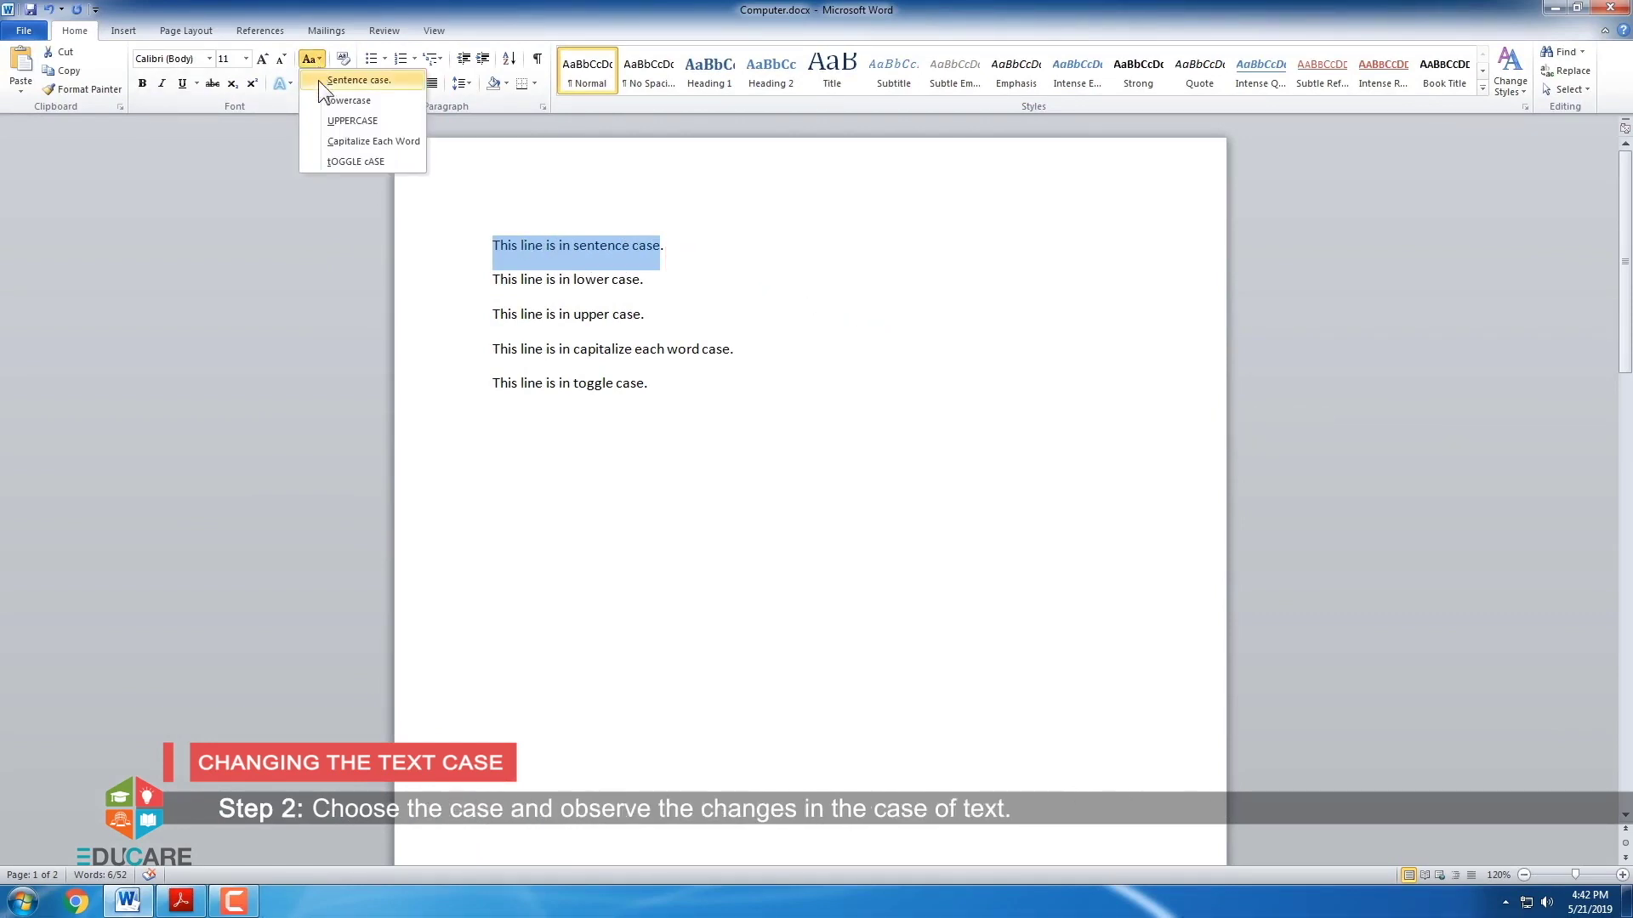
click(318, 82)
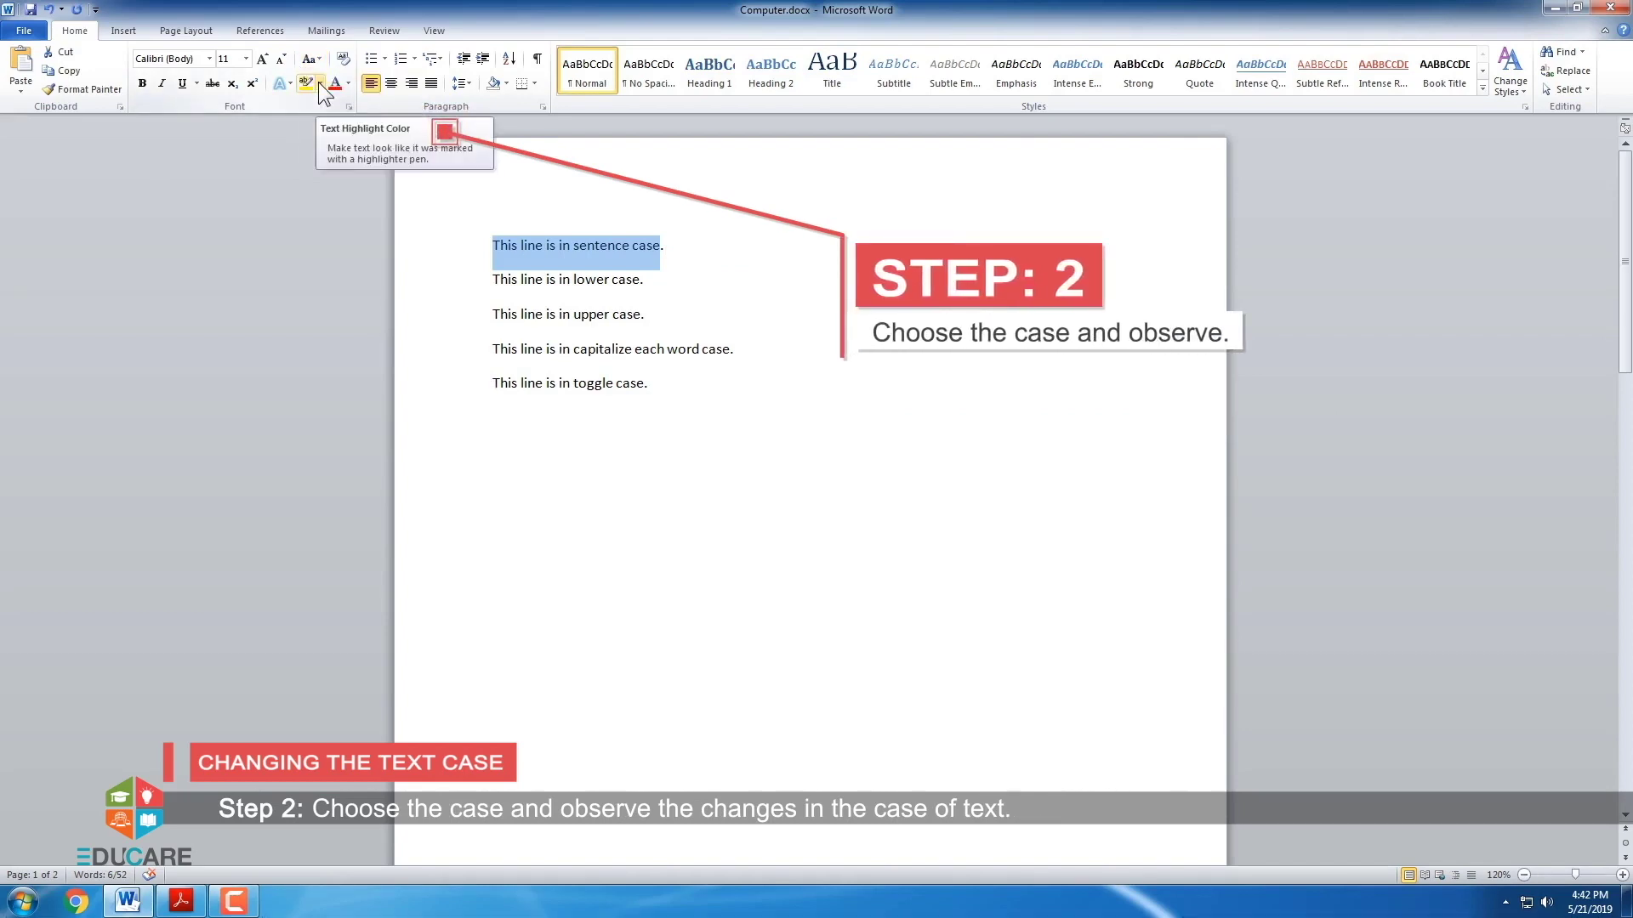
- Make the second line lowercase and the third line UPPERCASE
drag(493, 279, 647, 289)
click(311, 59)
click(329, 96)
drag(493, 315, 650, 319)
click(311, 59)
click(322, 120)
- Apply Capitalize Each Word to the fourth line and tOGGLE cASE to the fifth
drag(493, 350, 733, 360)
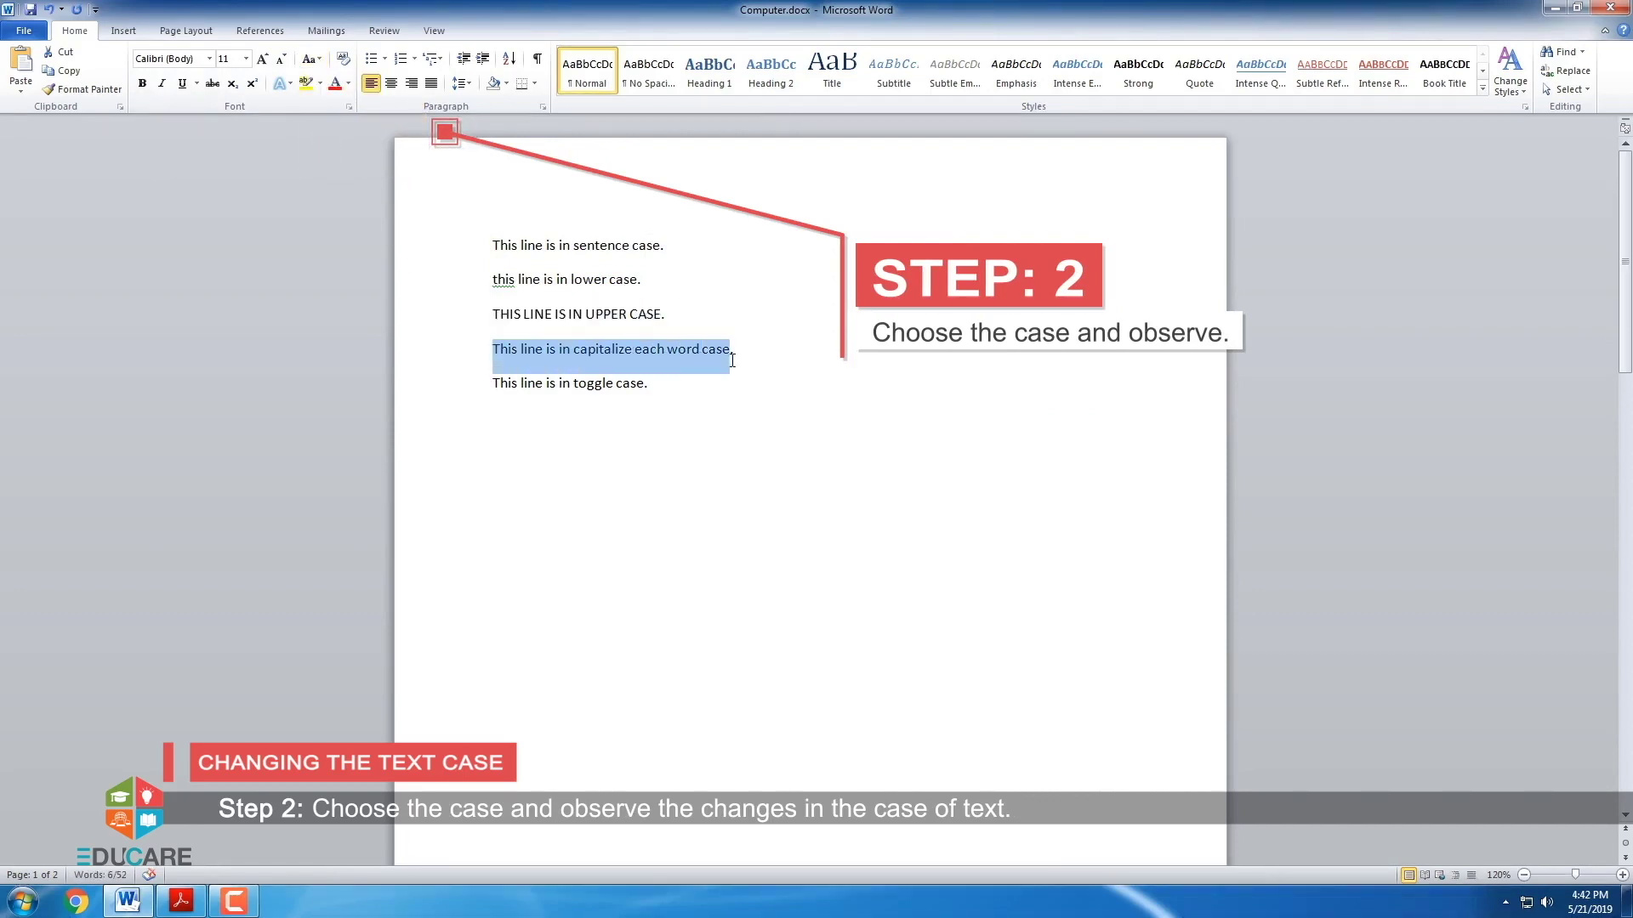
click(311, 58)
click(338, 132)
drag(494, 384, 645, 397)
click(311, 59)
click(333, 157)
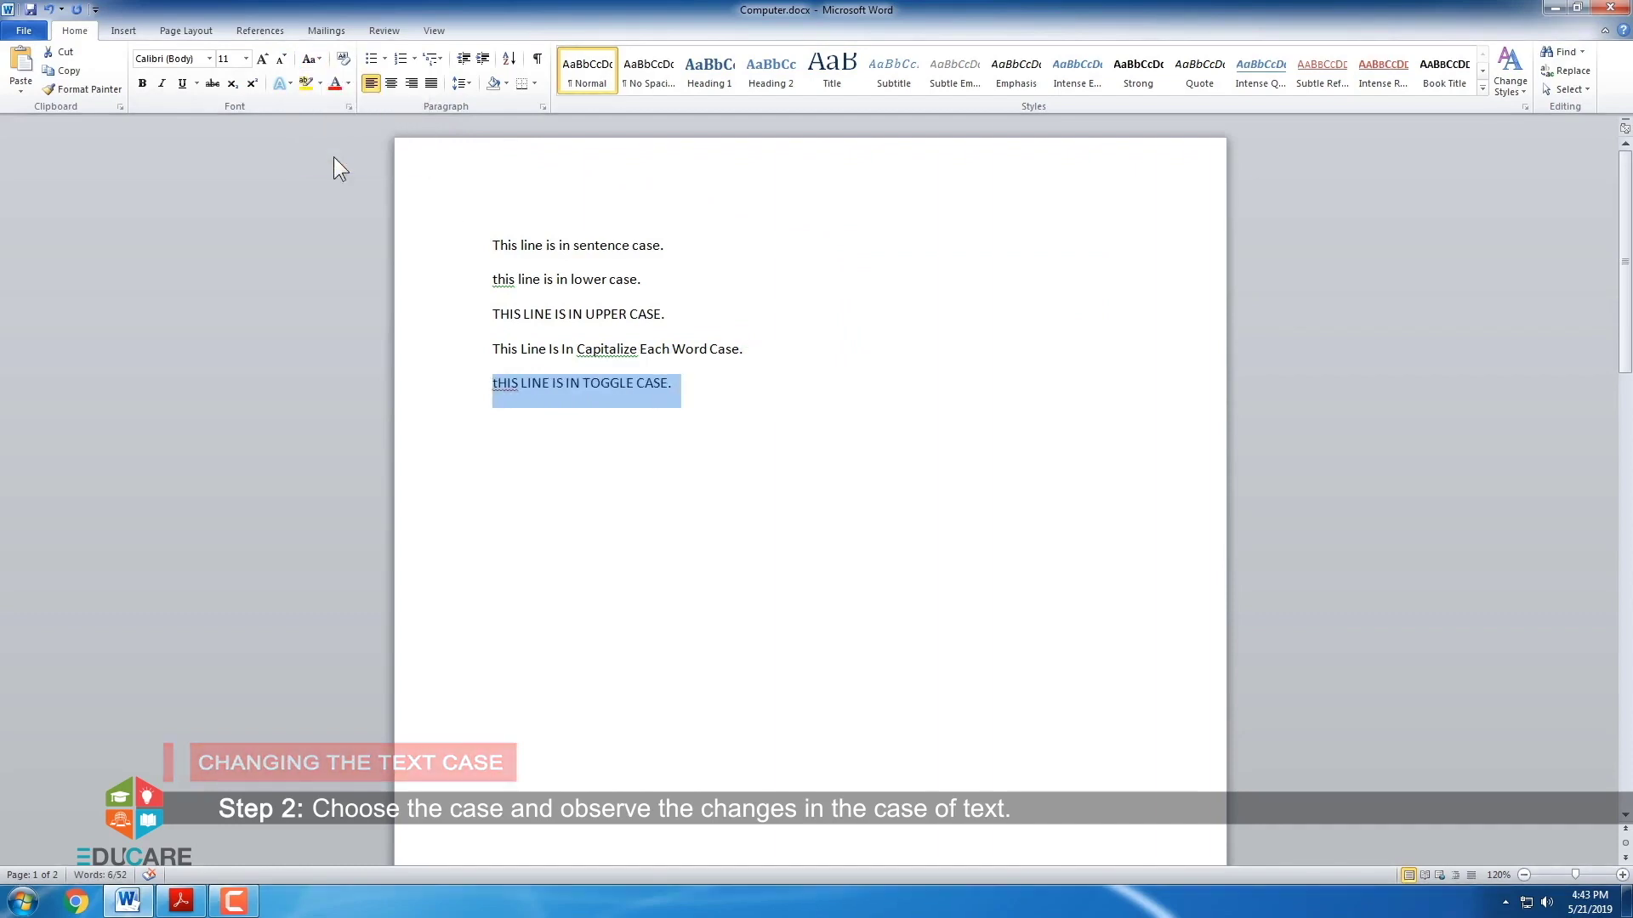
click(688, 379)
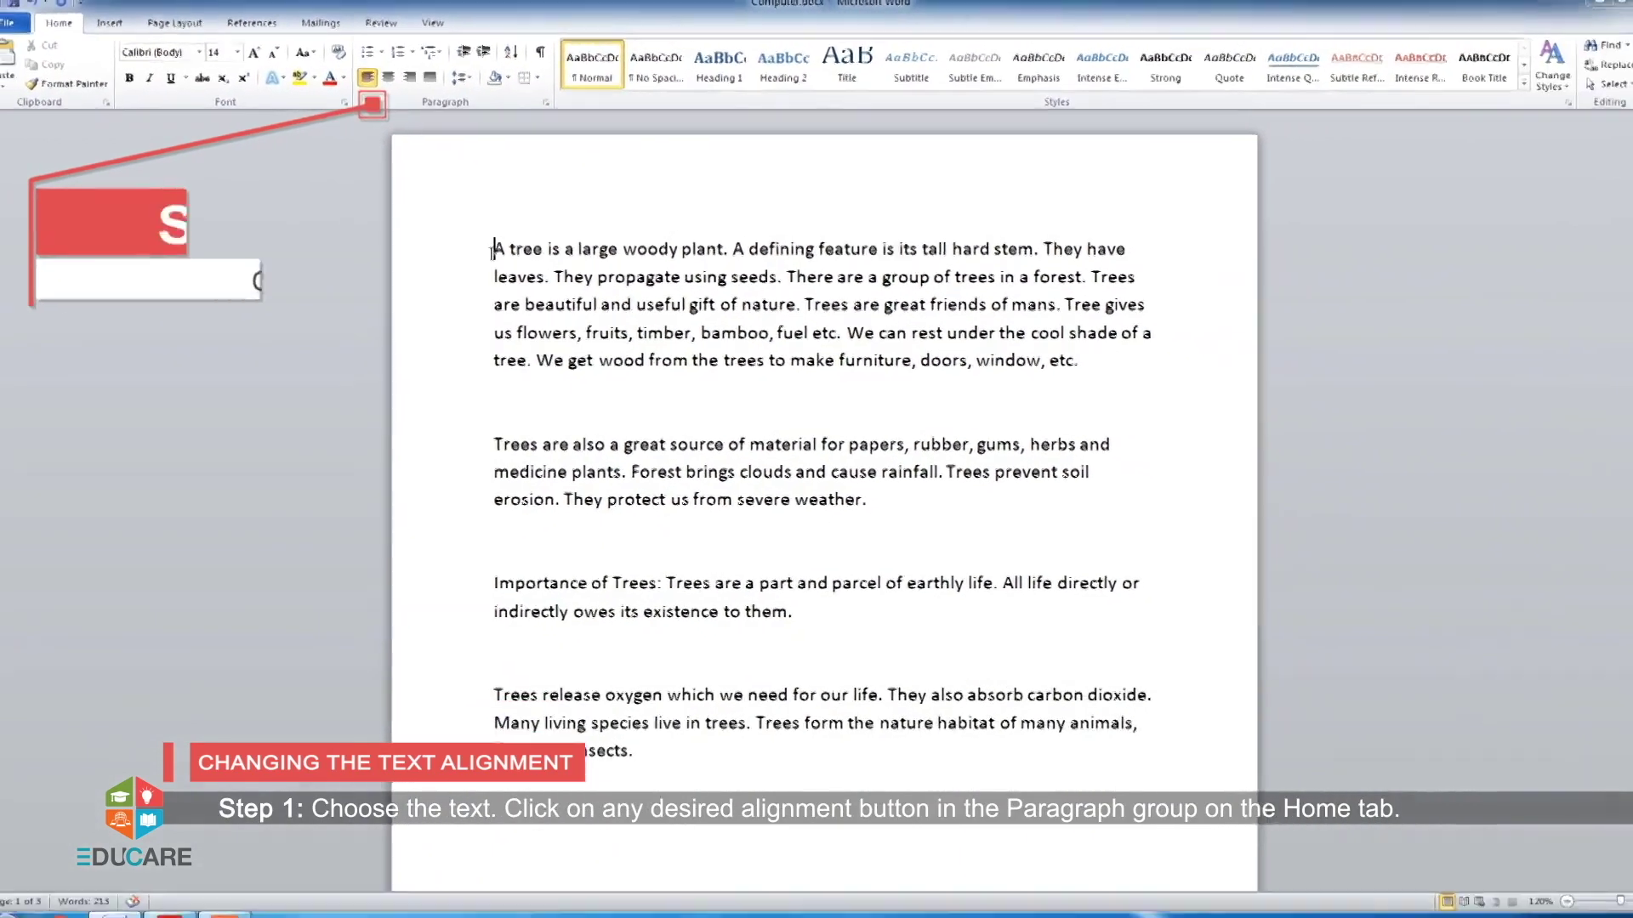
- Select the first paragraph of the trees document
drag(621, 340, 1073, 523)
drag(825, 382, 1071, 381)
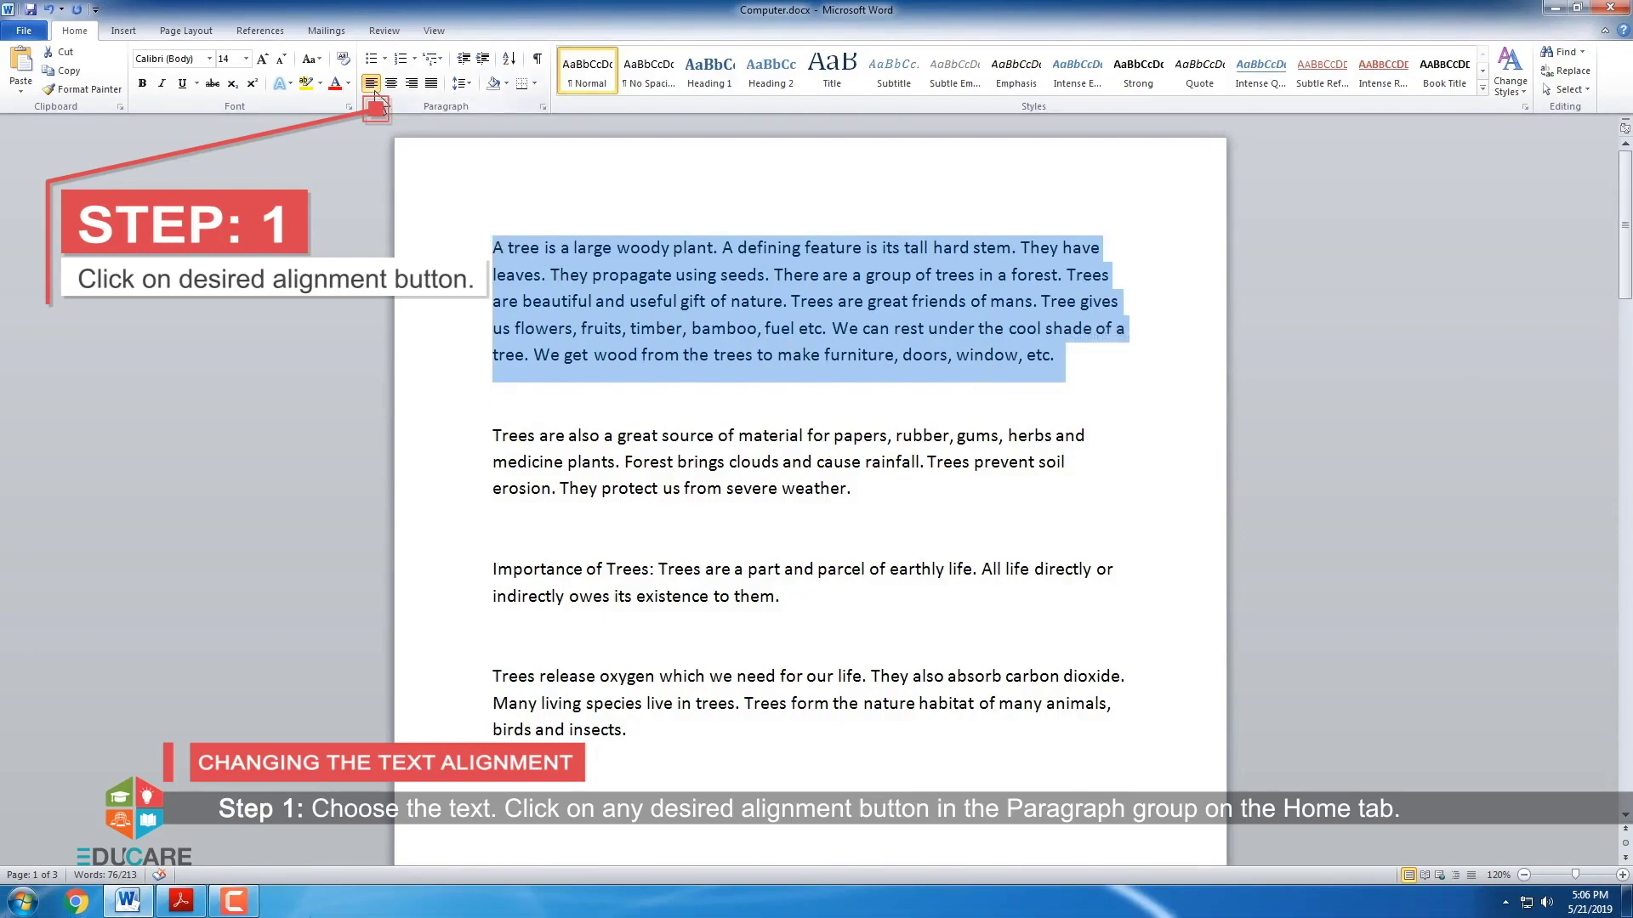
- Justify the first paragraph, centre the second, right-align the third and justify the fourth
click(431, 82)
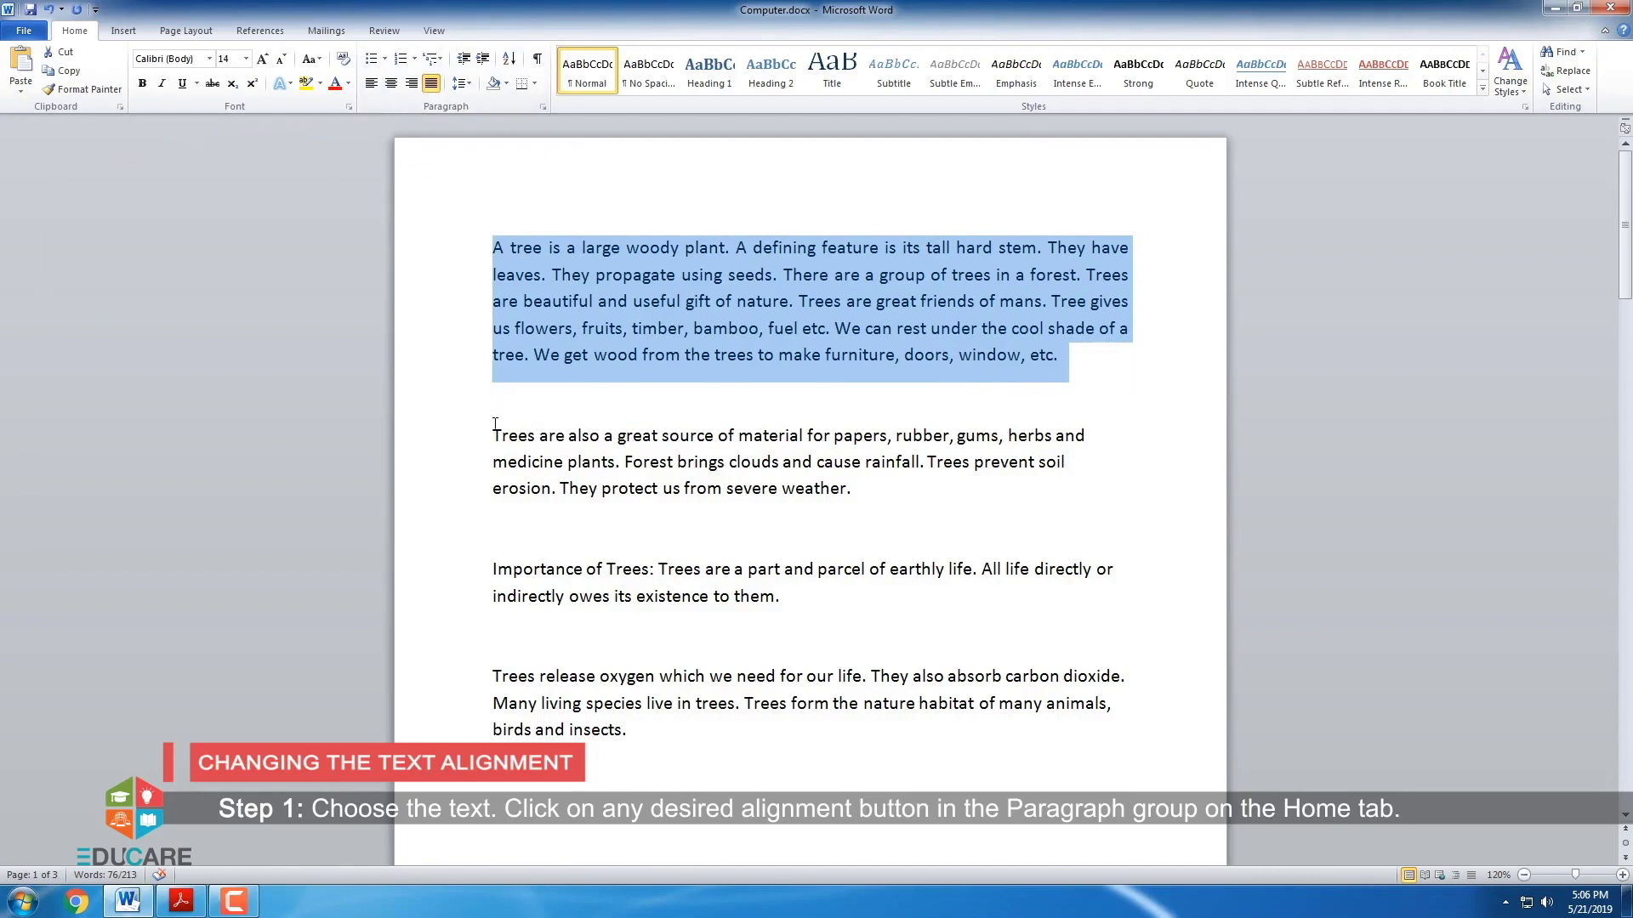
drag(495, 430, 859, 498)
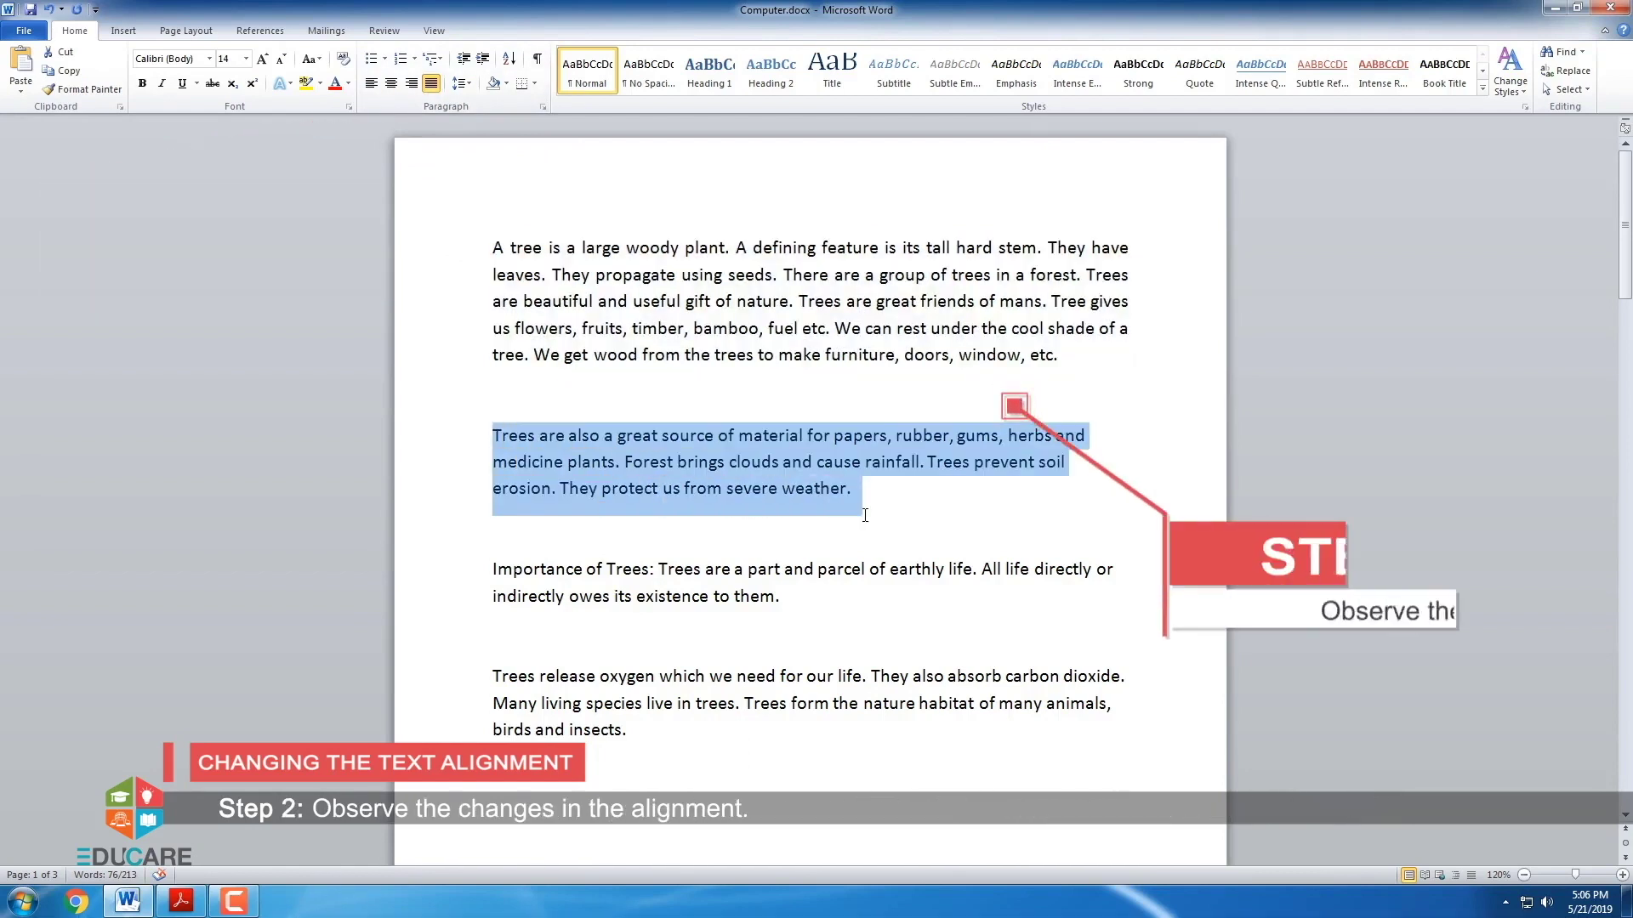
click(391, 82)
drag(494, 568, 787, 597)
click(412, 82)
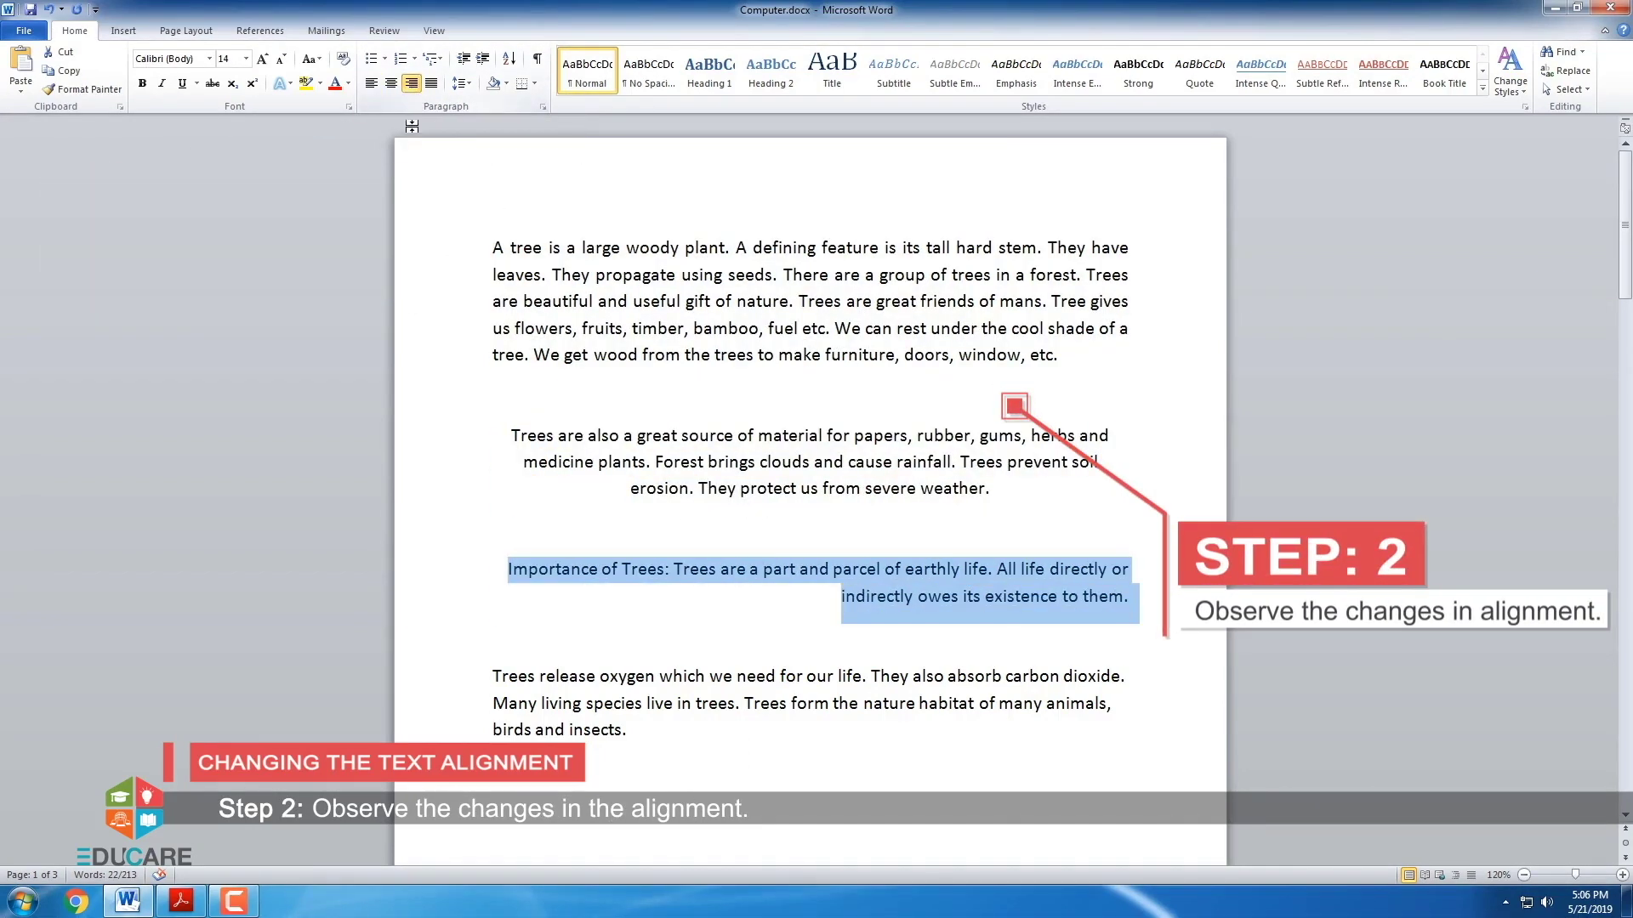
drag(493, 676, 644, 740)
click(431, 82)
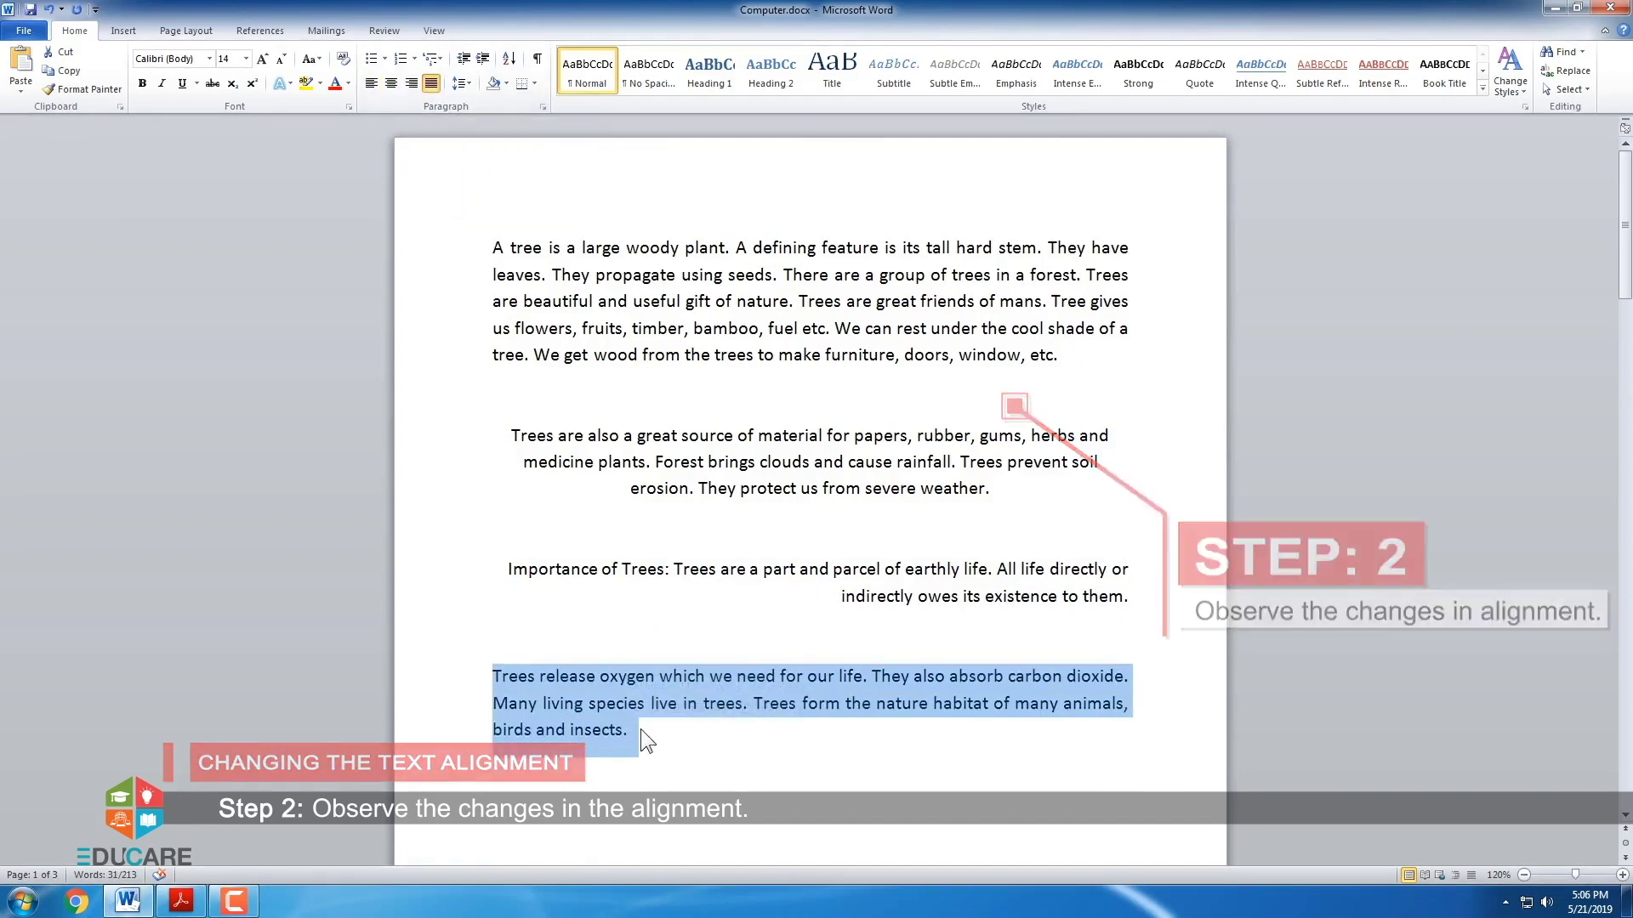
click(644, 735)
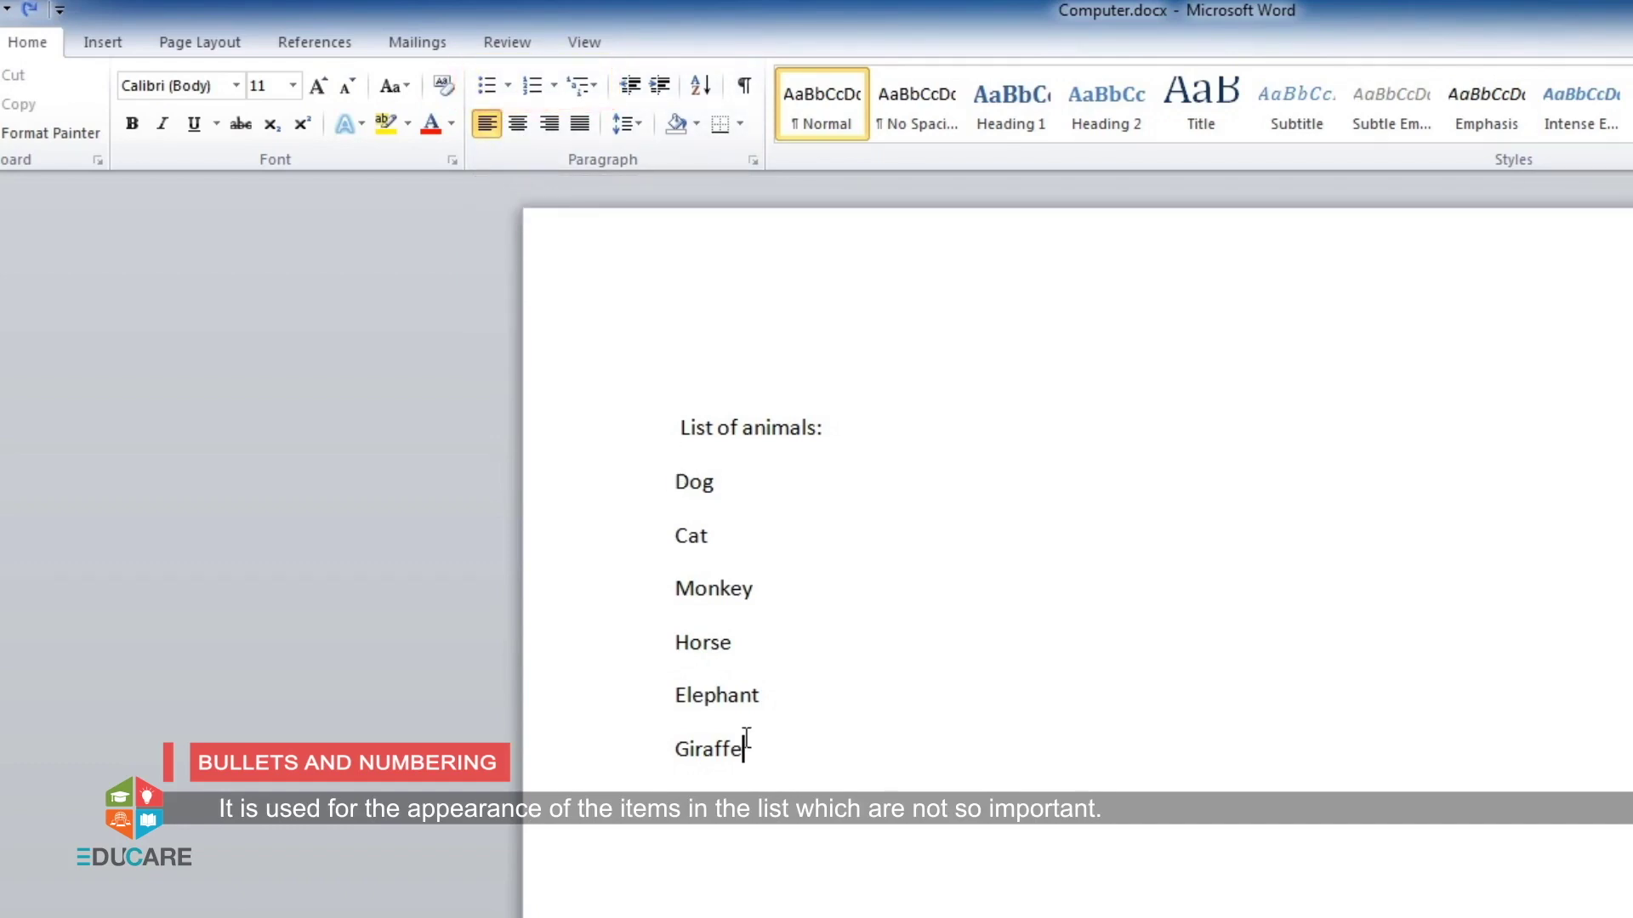
- Make the six animal names from Dog to Giraffe a list with filled round bullets
drag(676, 481, 690, 571)
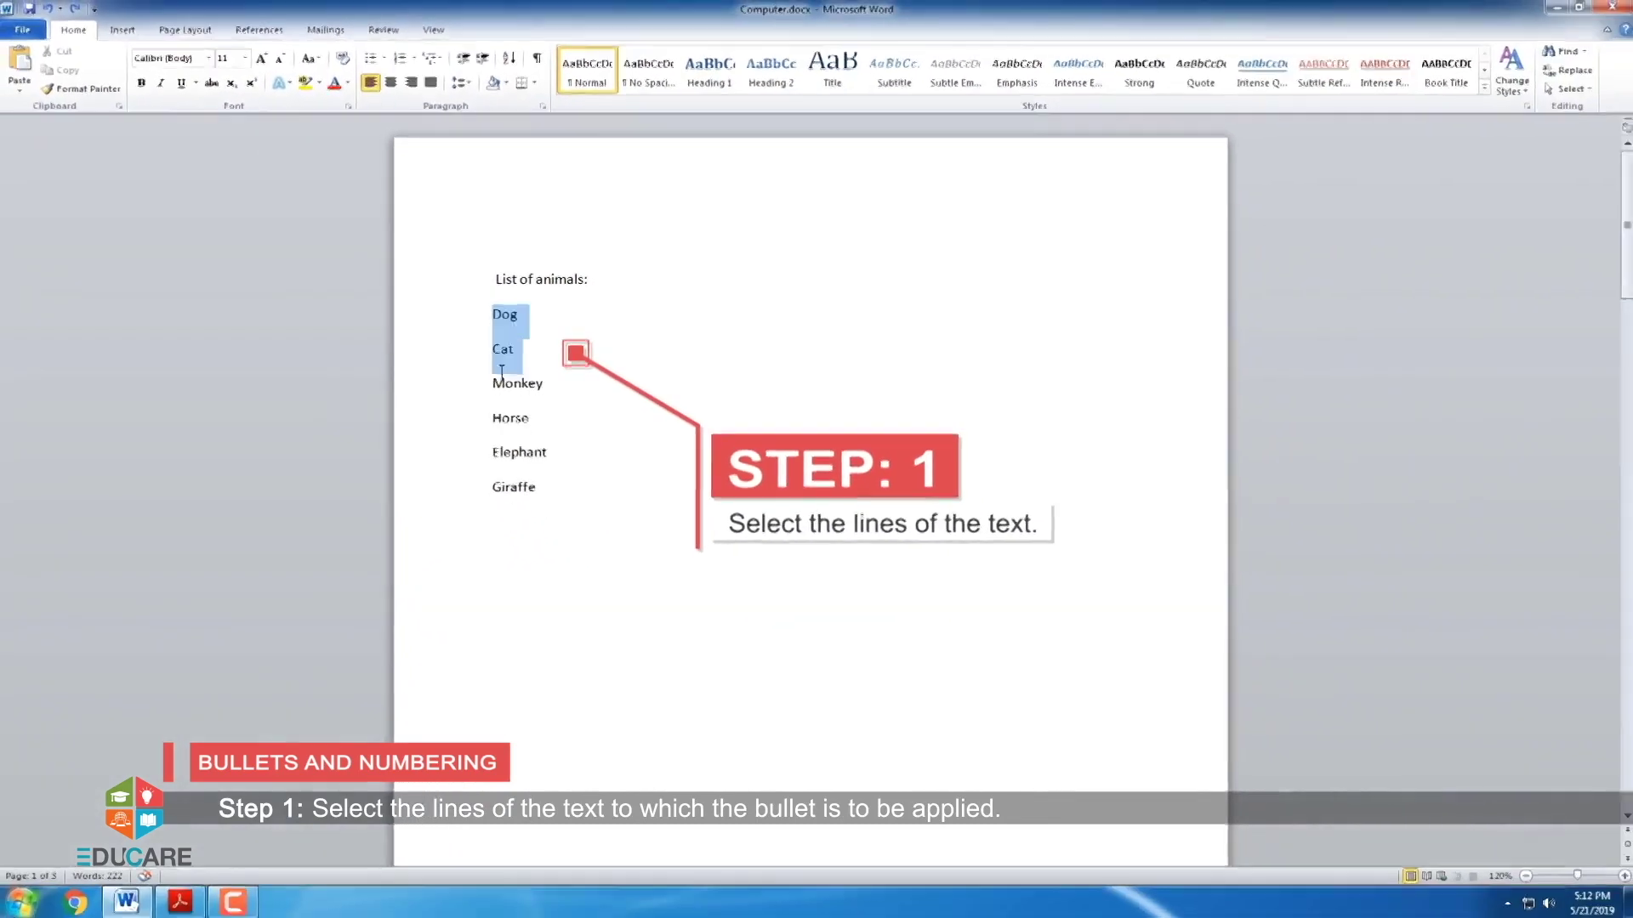
drag(501, 371, 545, 494)
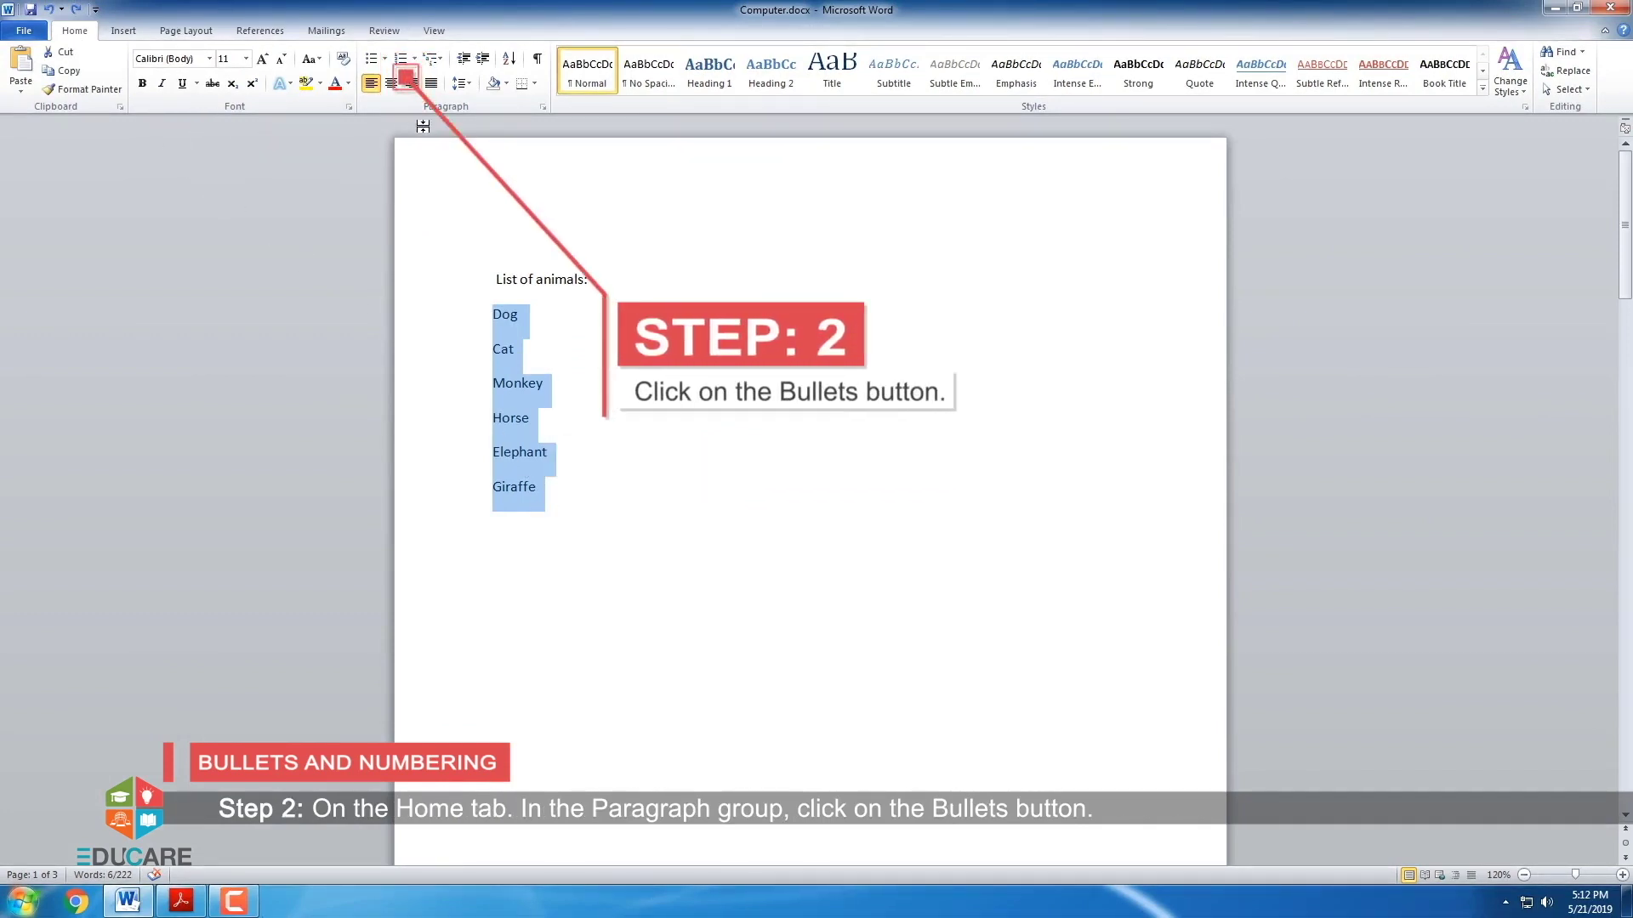
click(382, 59)
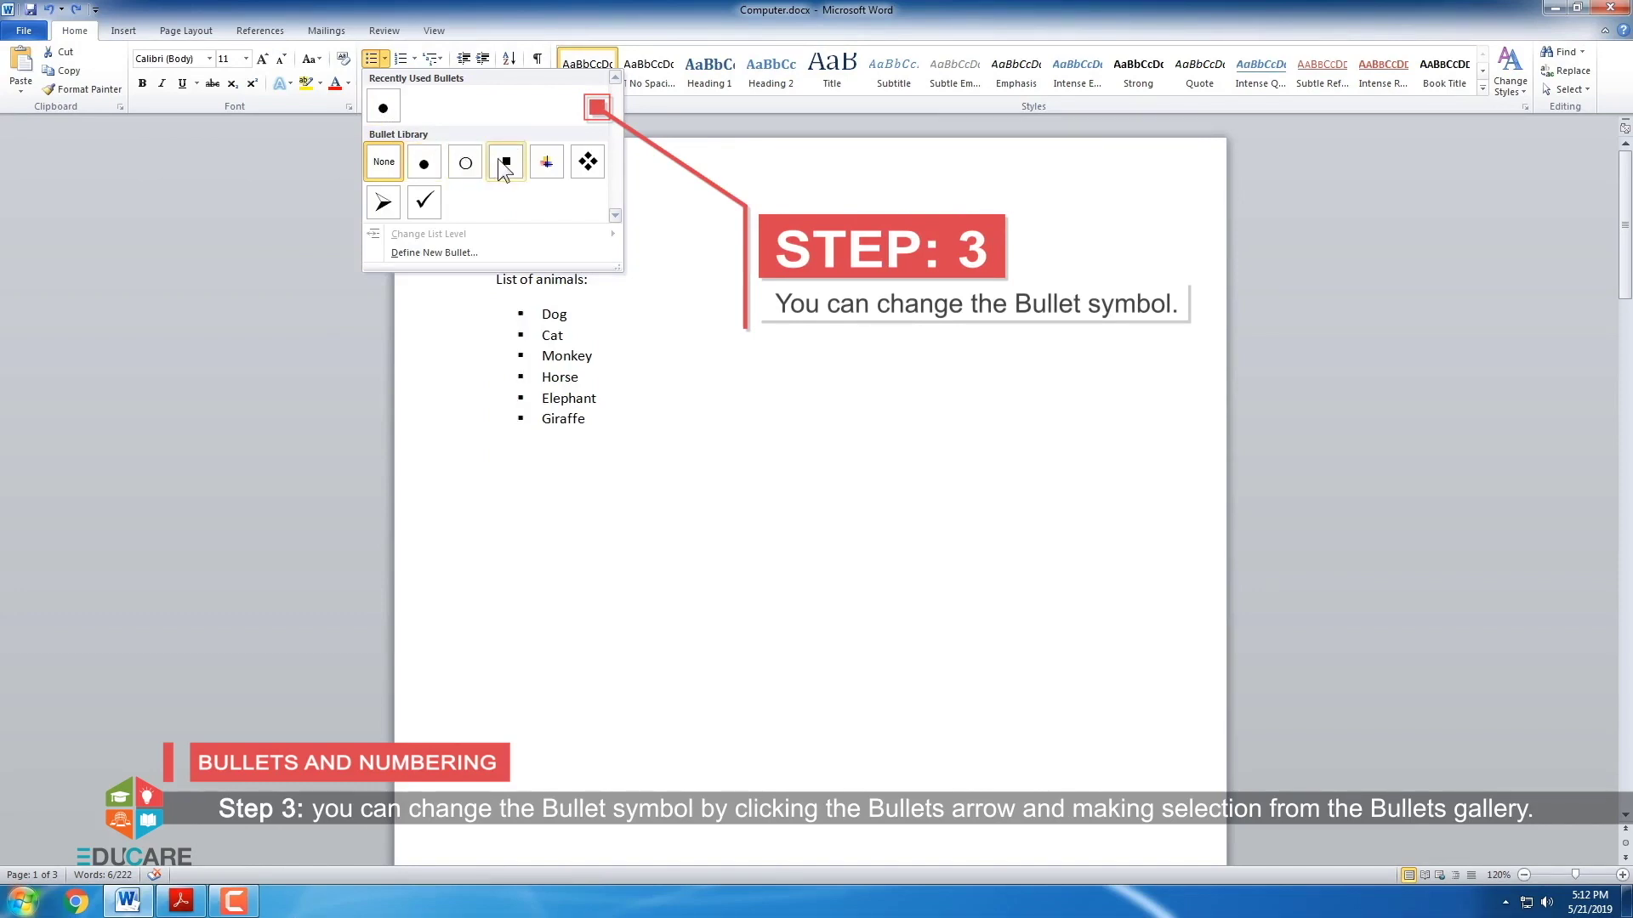
click(431, 160)
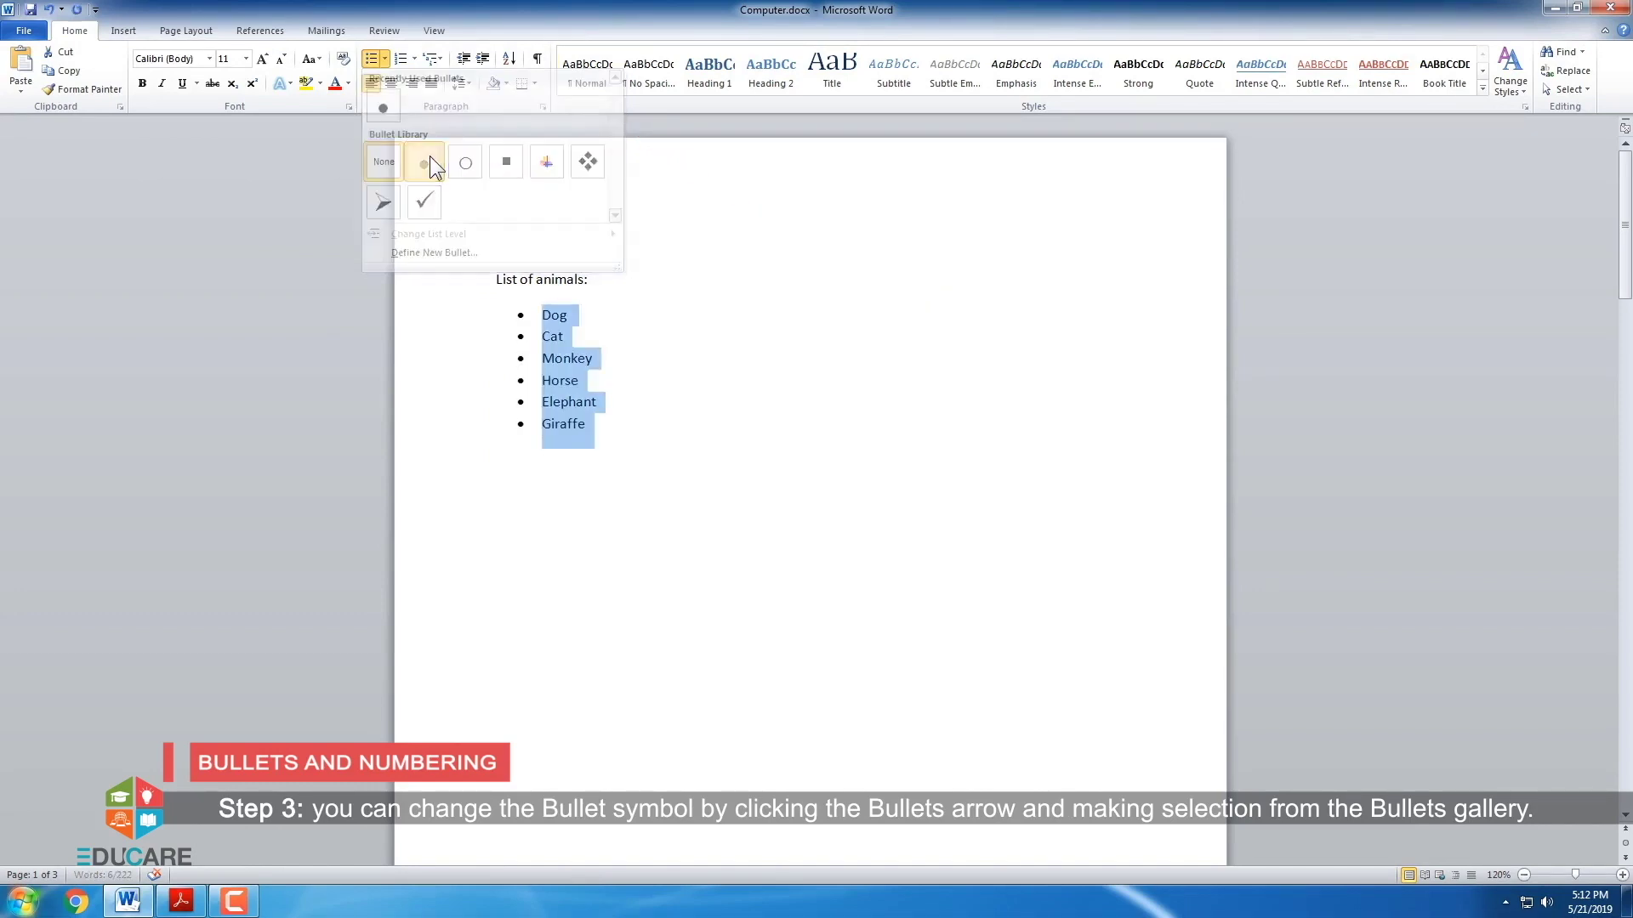
click(607, 416)
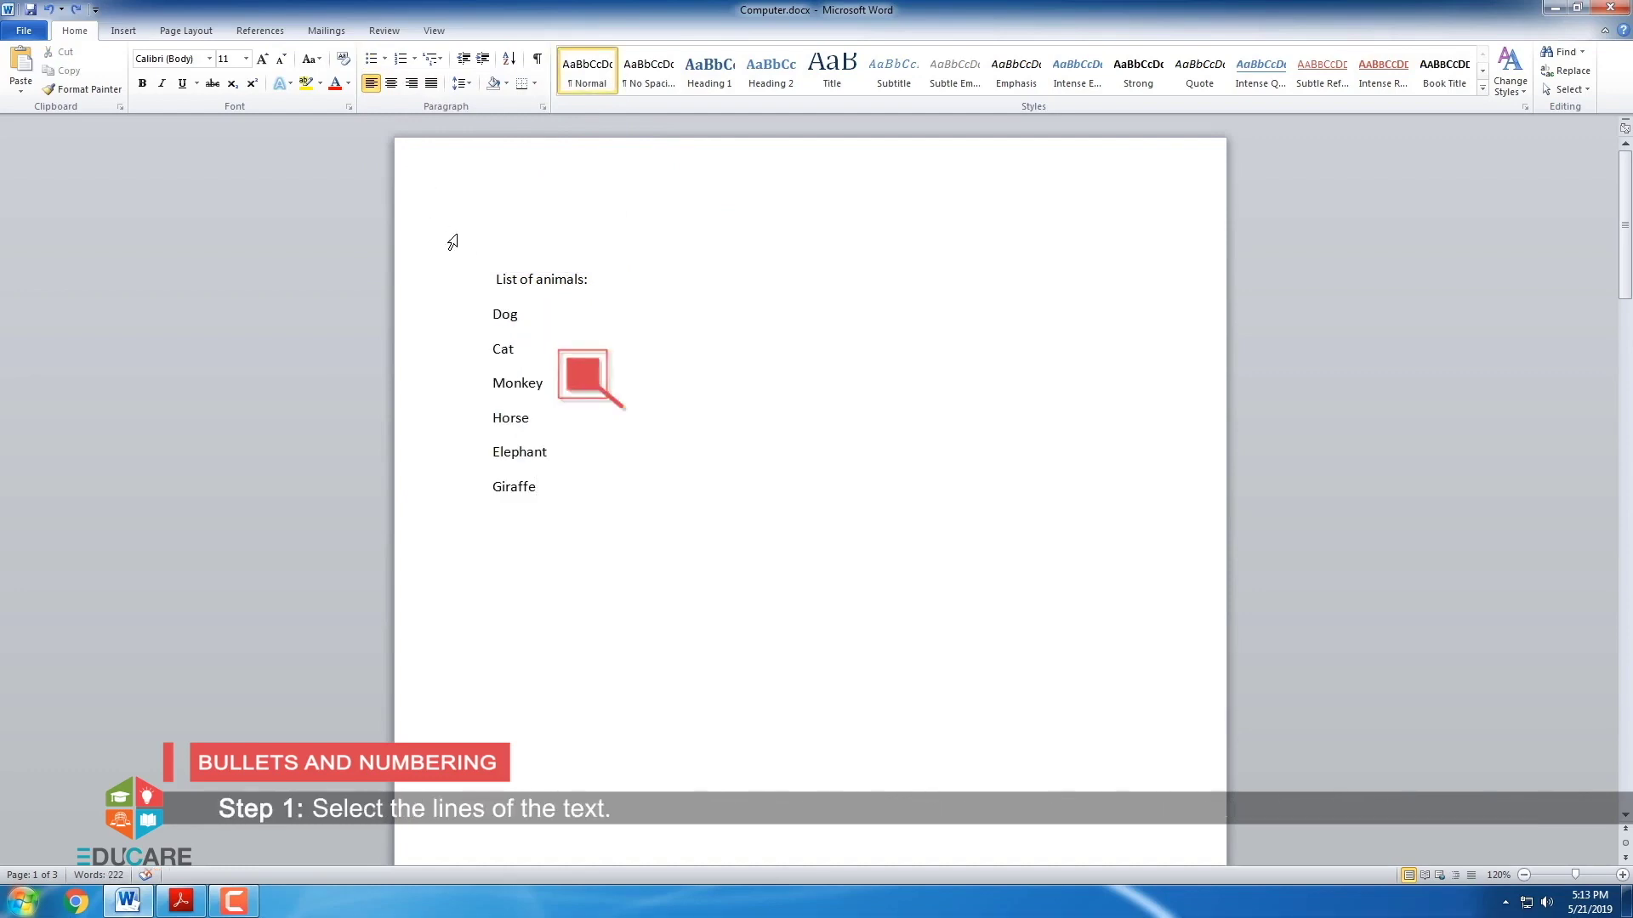
- Letter the six animal names a) through f) with the a) b) c) numbering format
drag(493, 314, 535, 498)
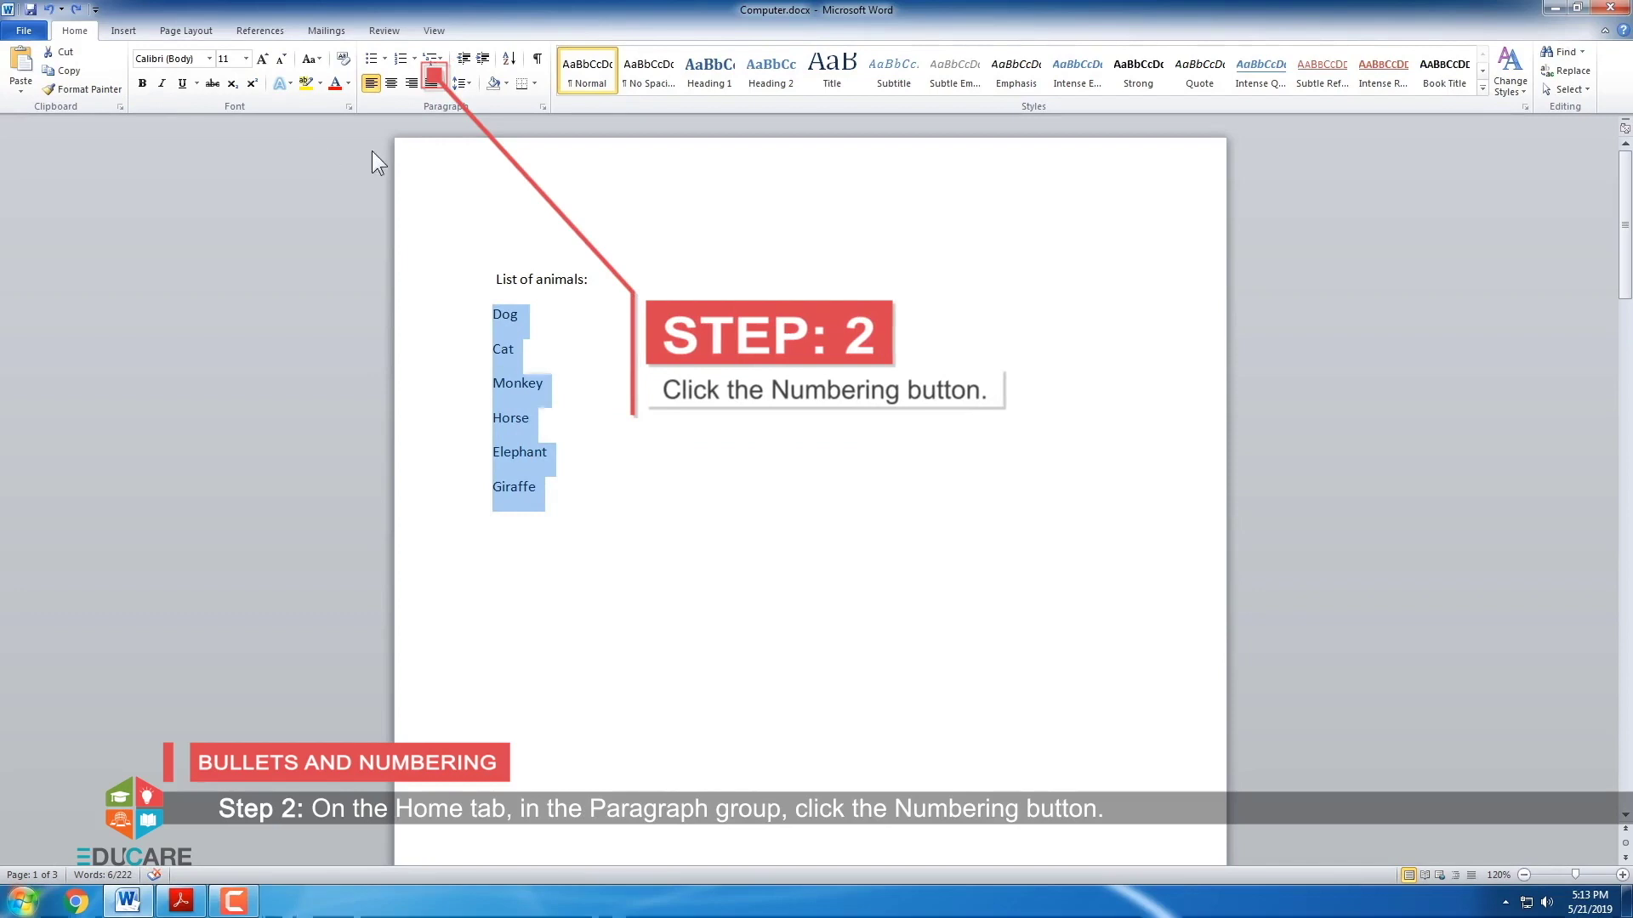
click(413, 58)
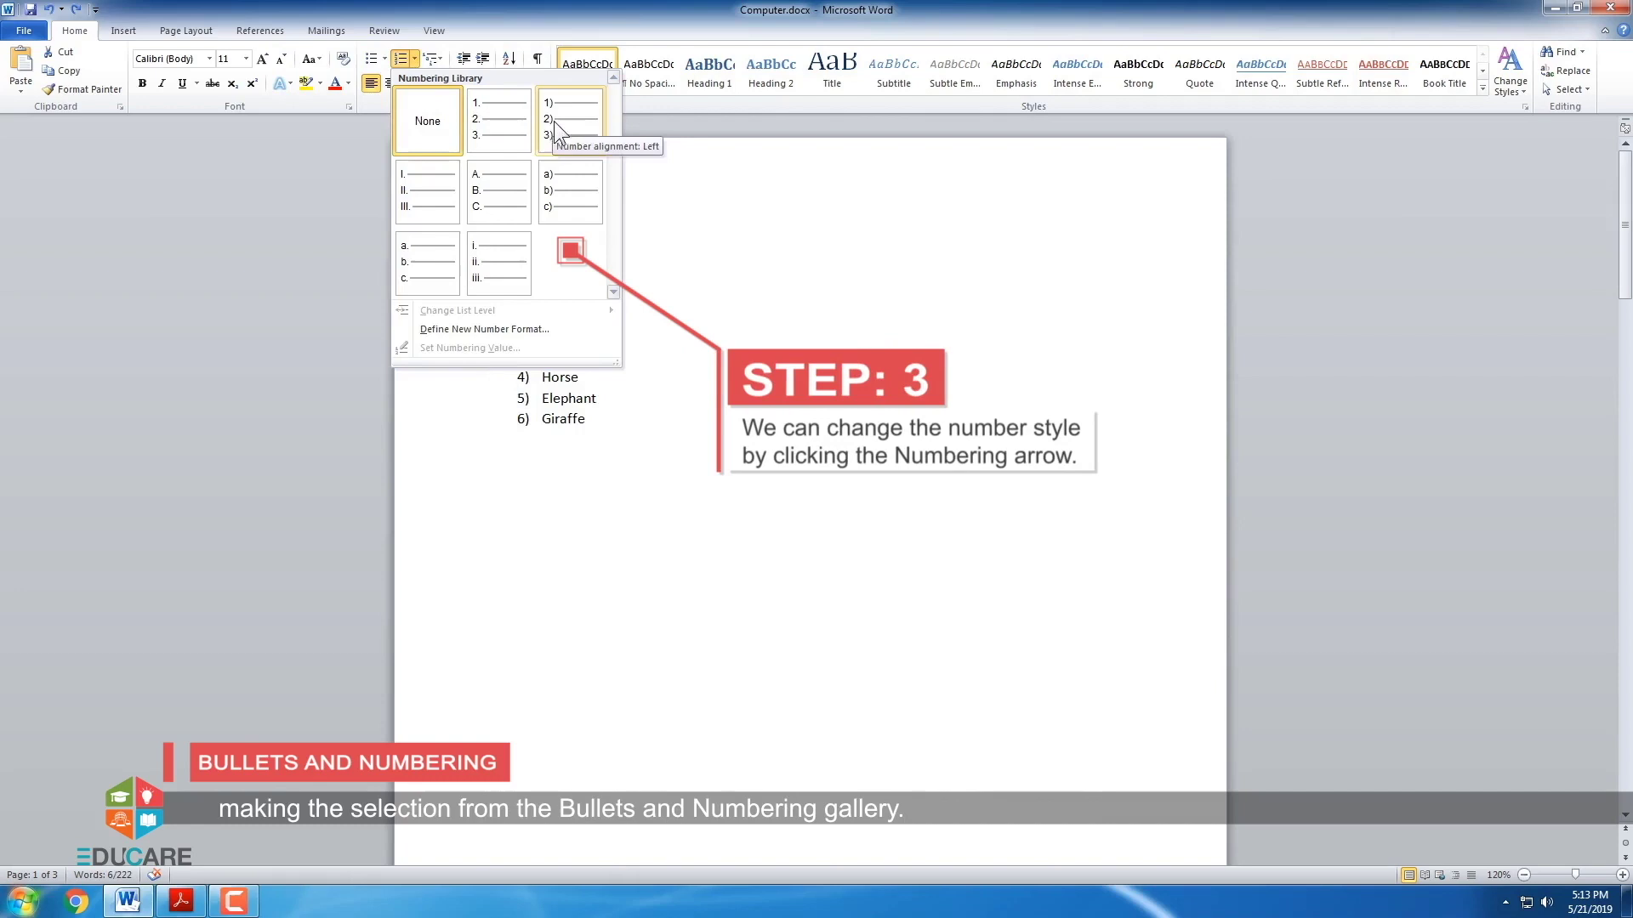
click(559, 174)
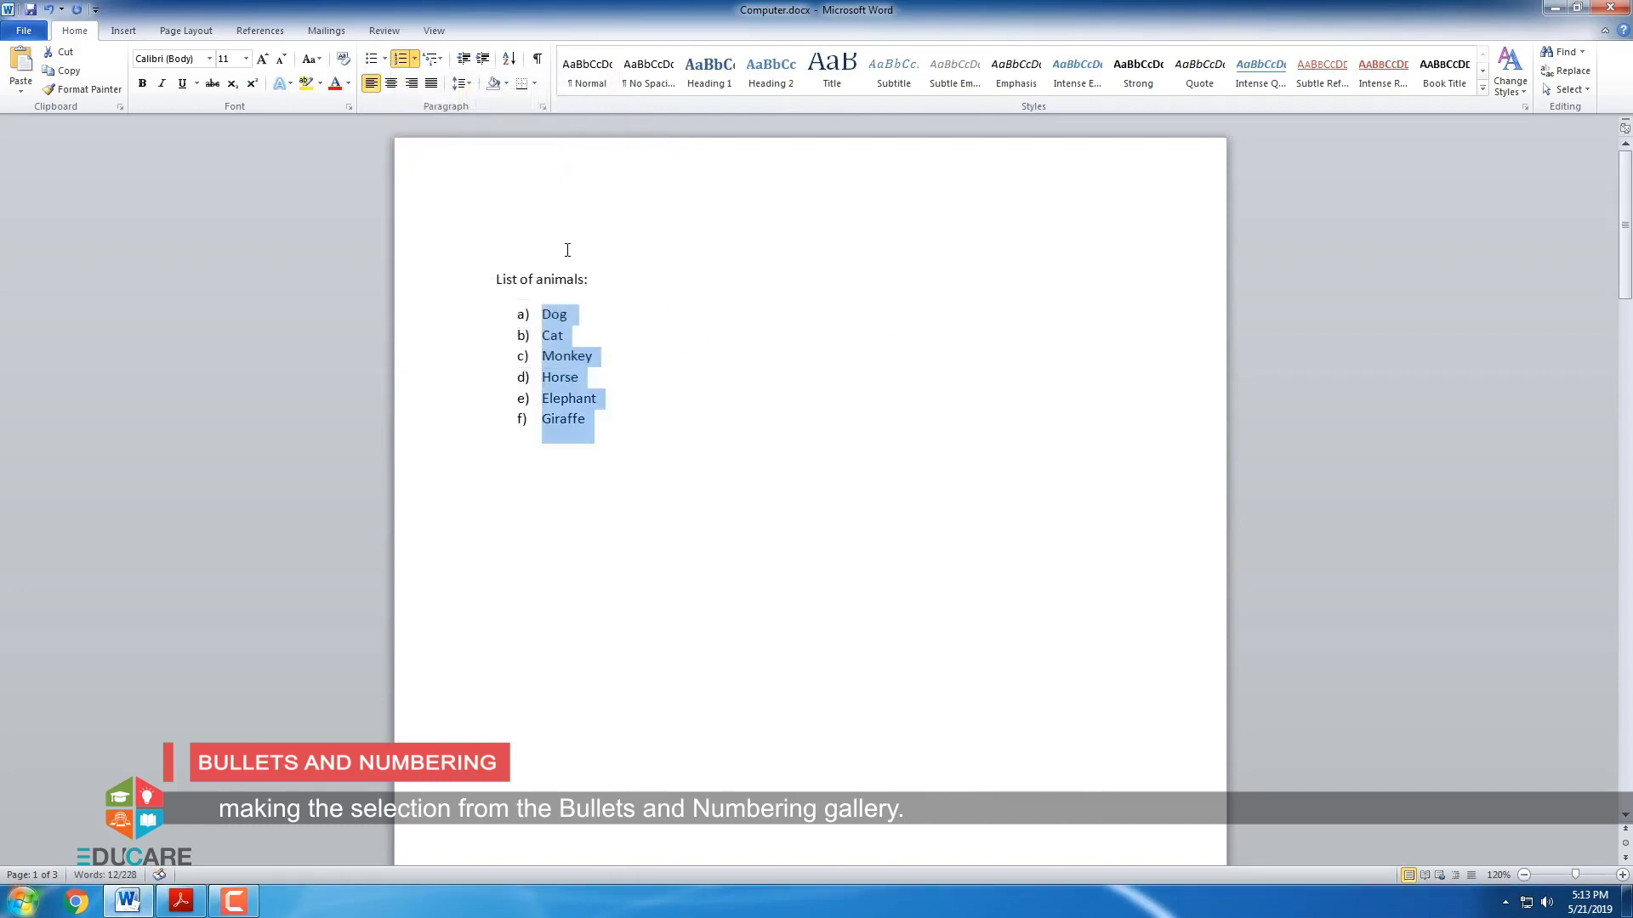
click(597, 425)
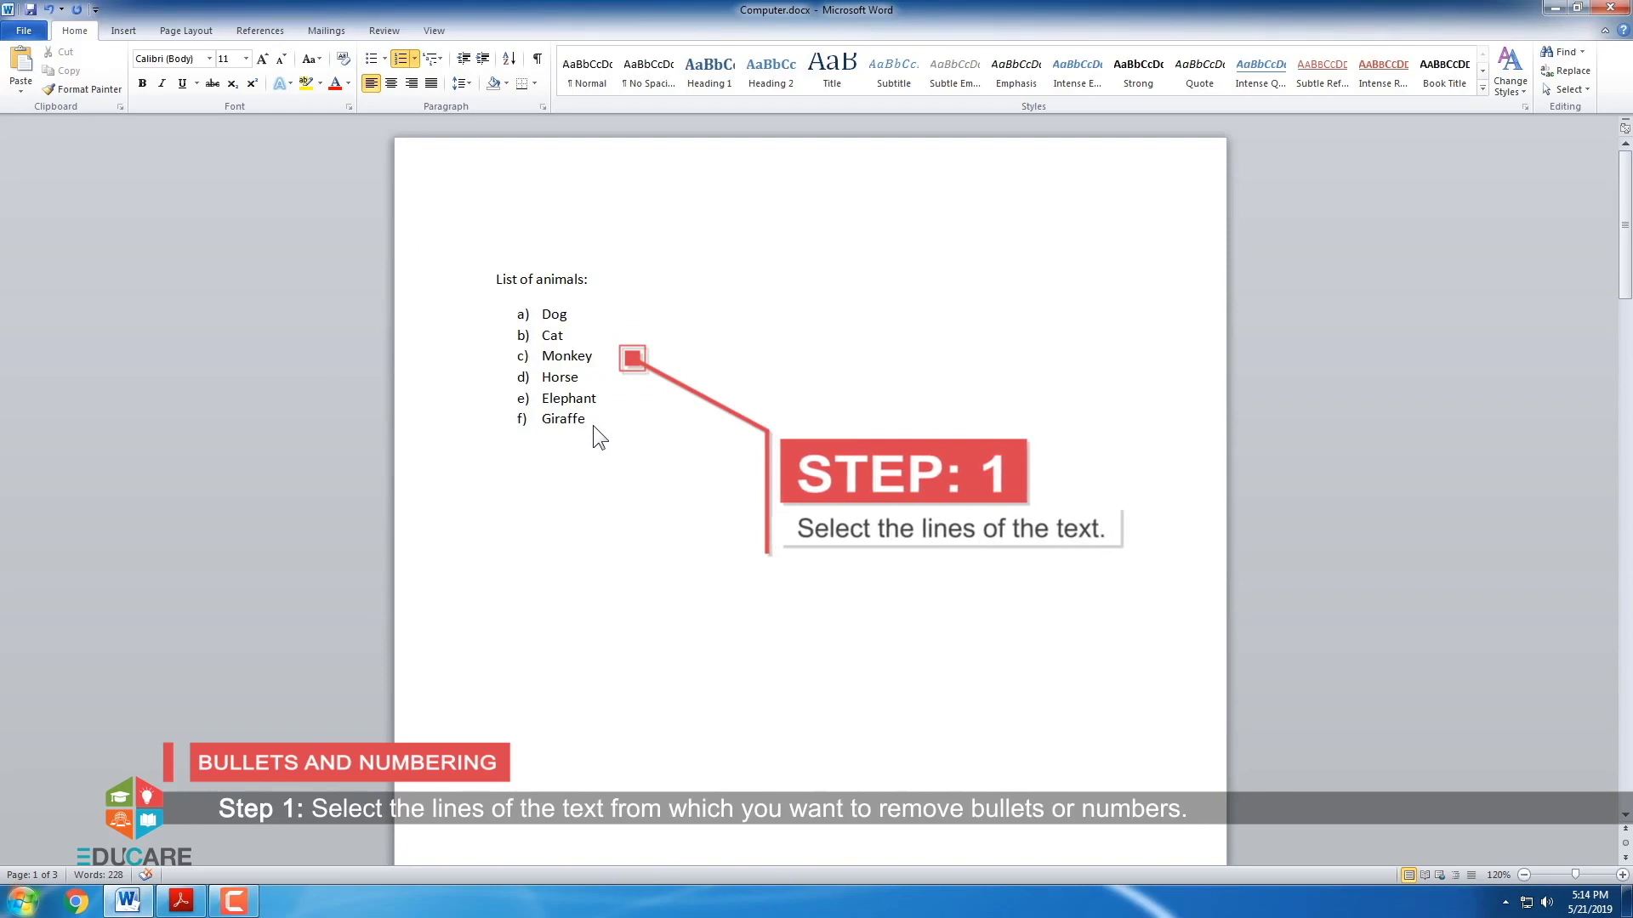
- Select the six lettered animal items and show the Numbering Library with its None option
drag(538, 425, 499, 317)
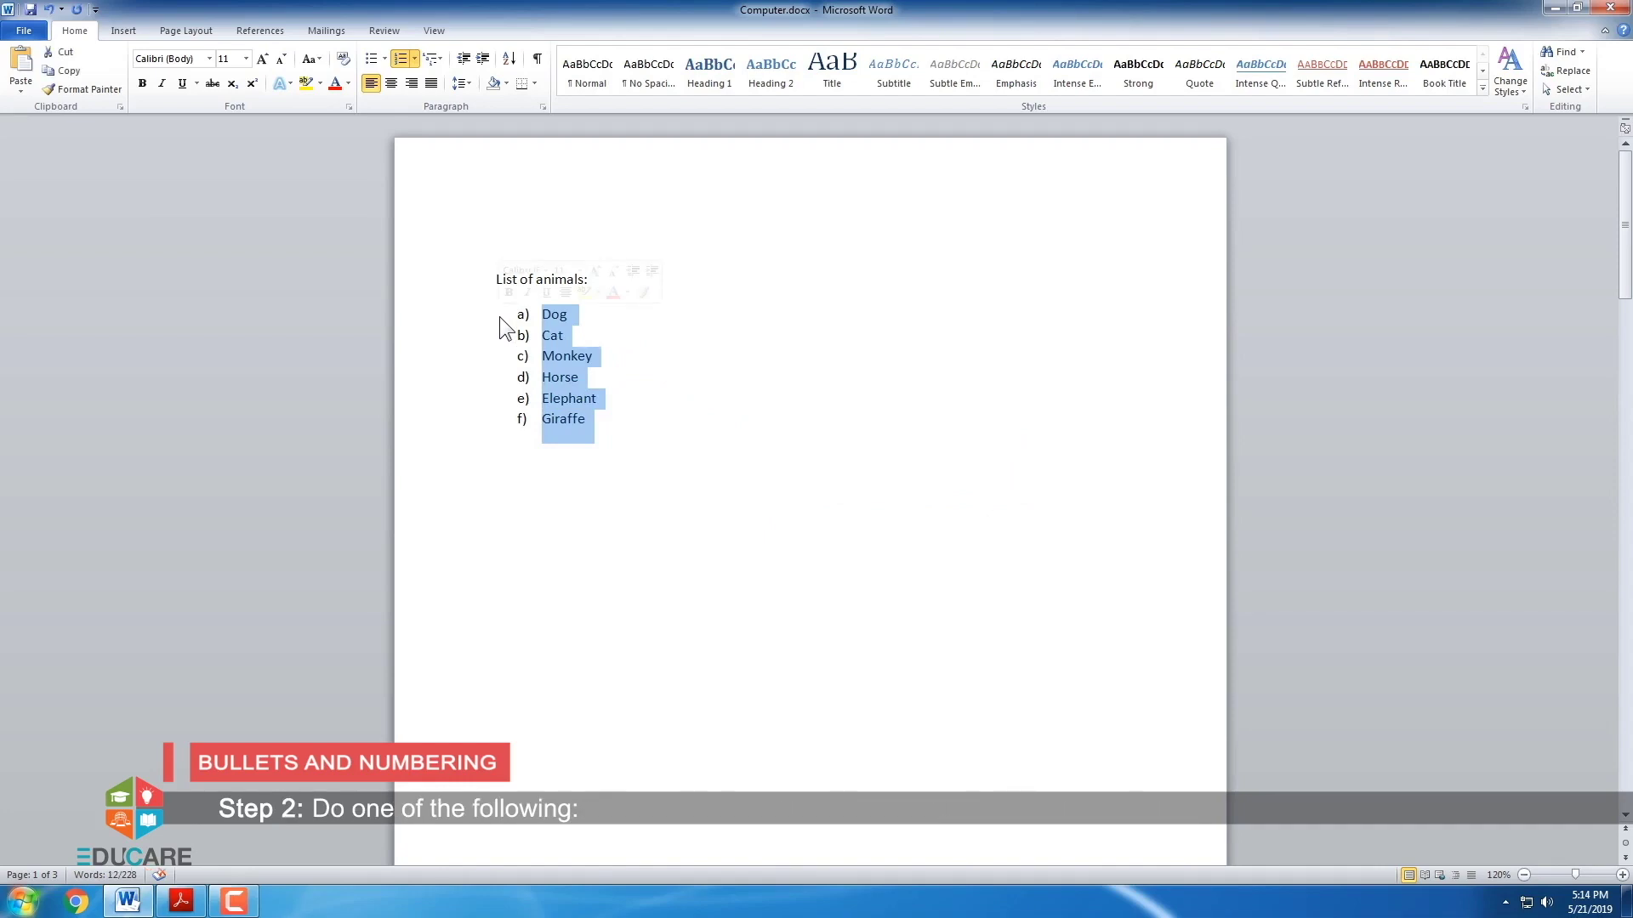
click(382, 60)
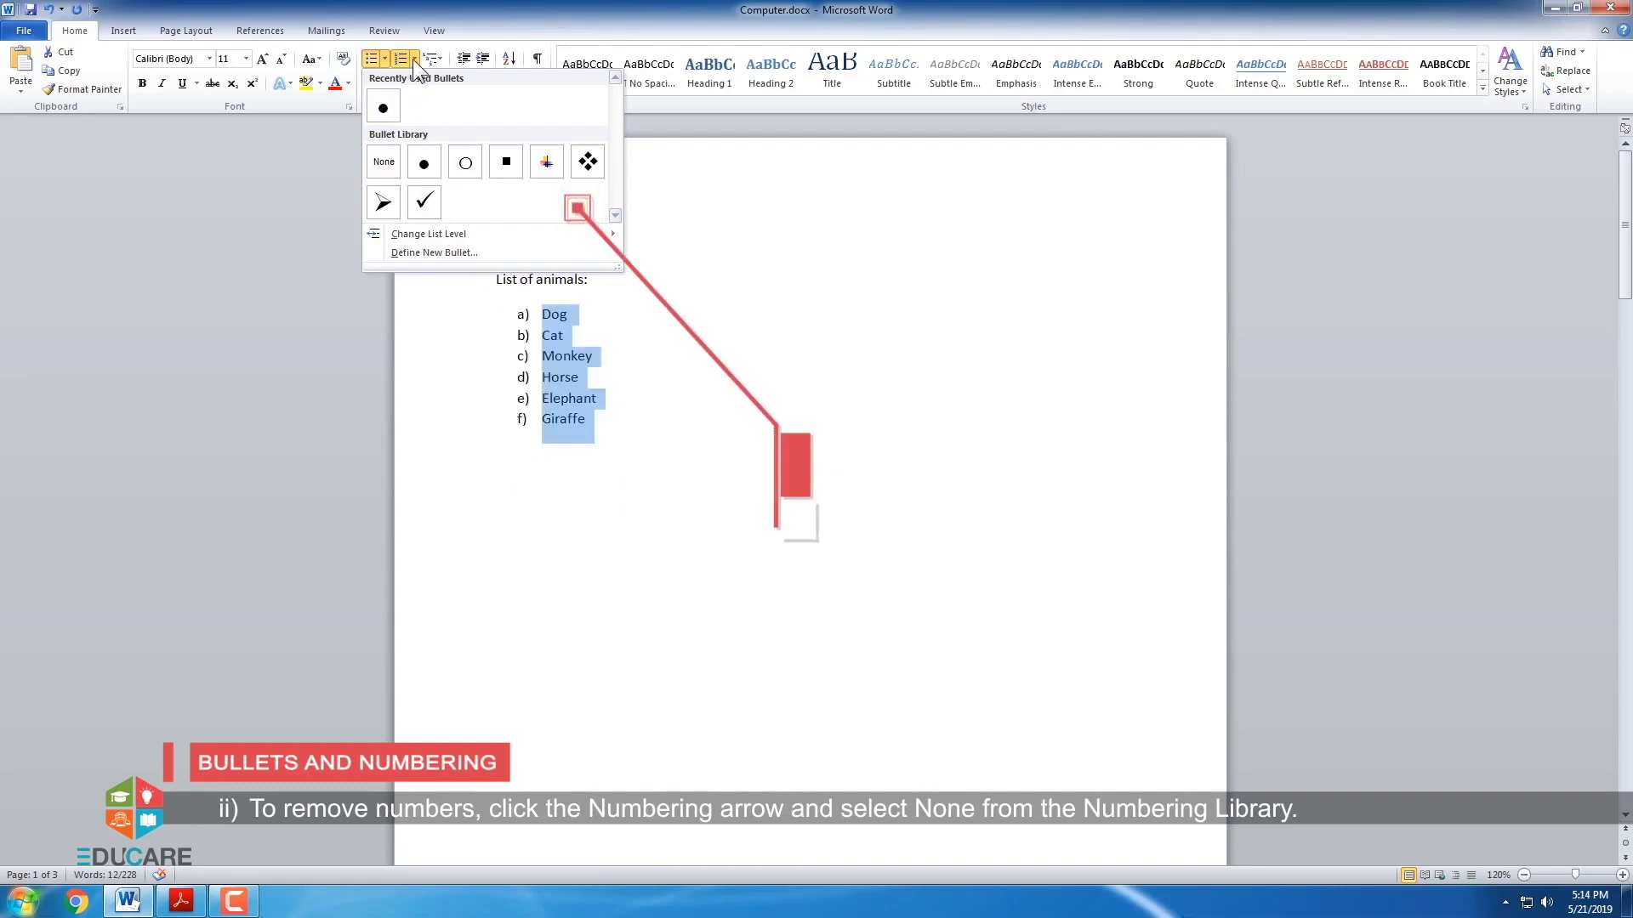
click(412, 59)
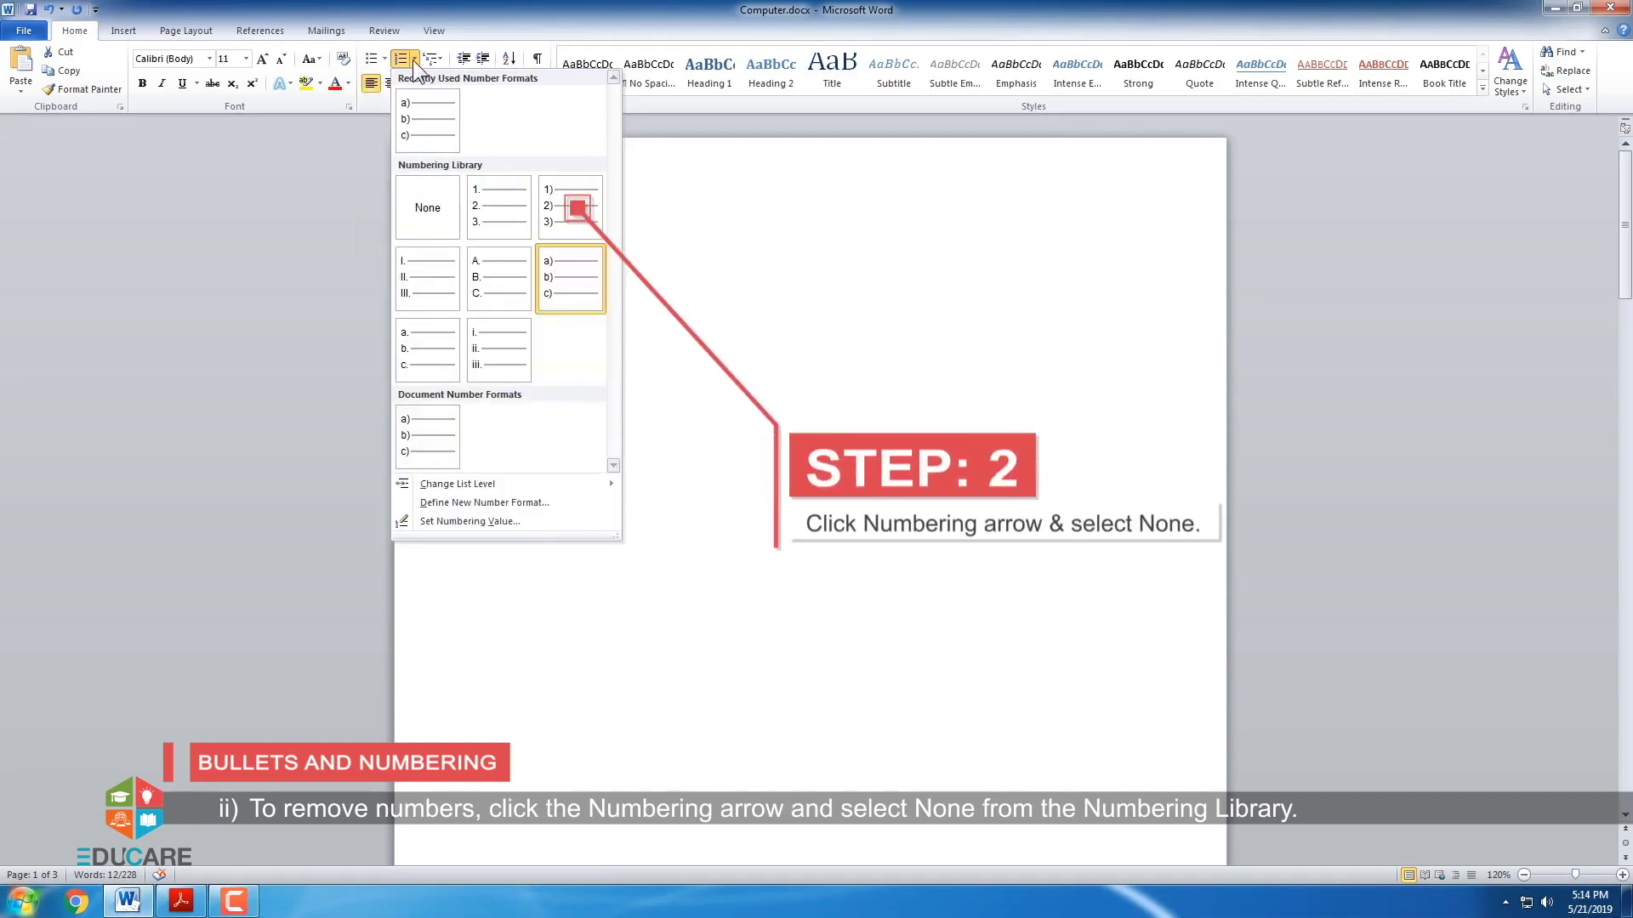